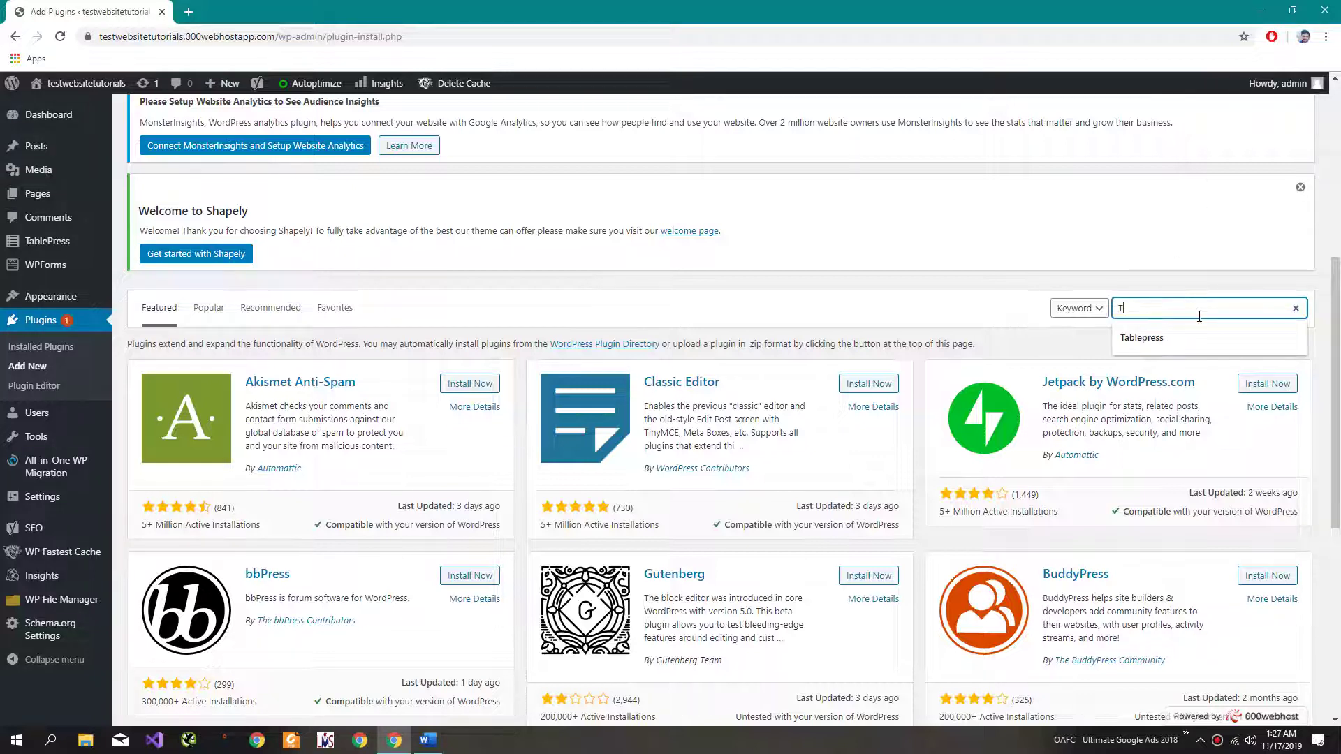
# Search plugins for Tablepress, confirm TablePress is active, and go to its tables list.
pyautogui.press('Return')
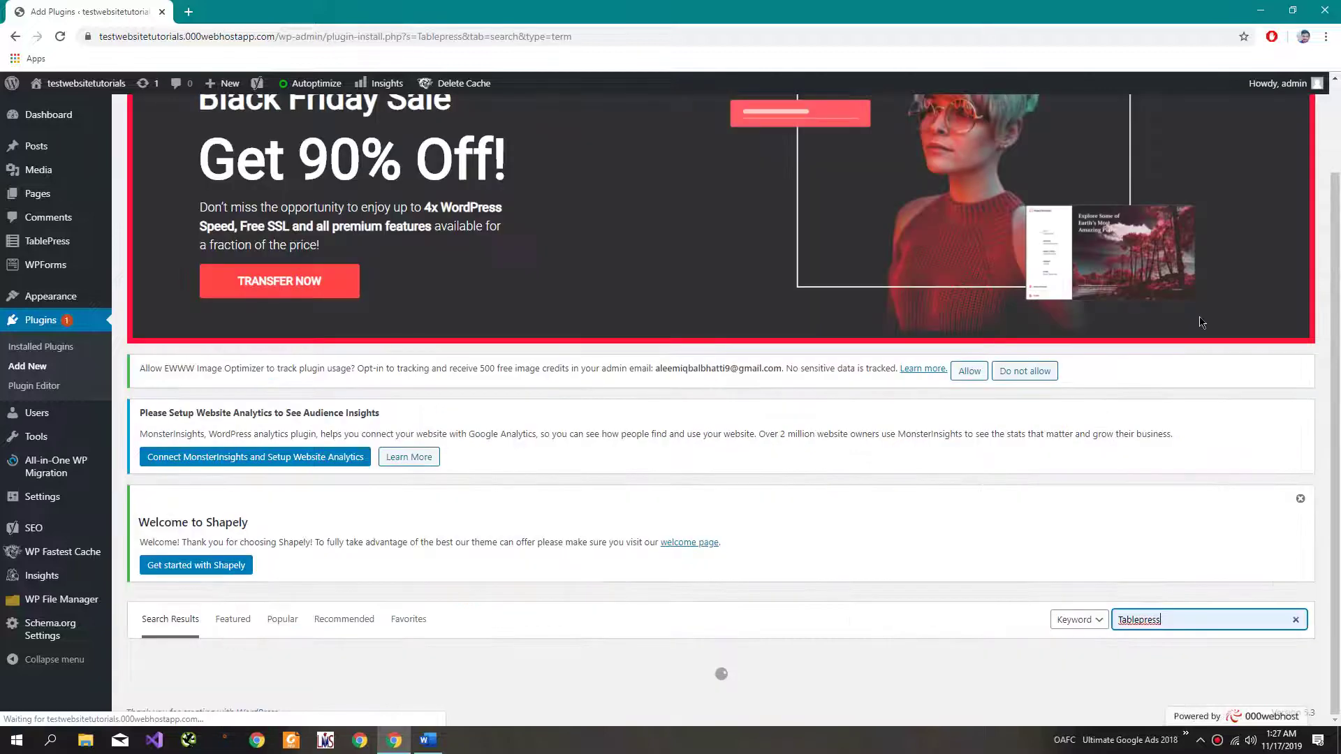
pyautogui.scroll(-5, 758, 252)
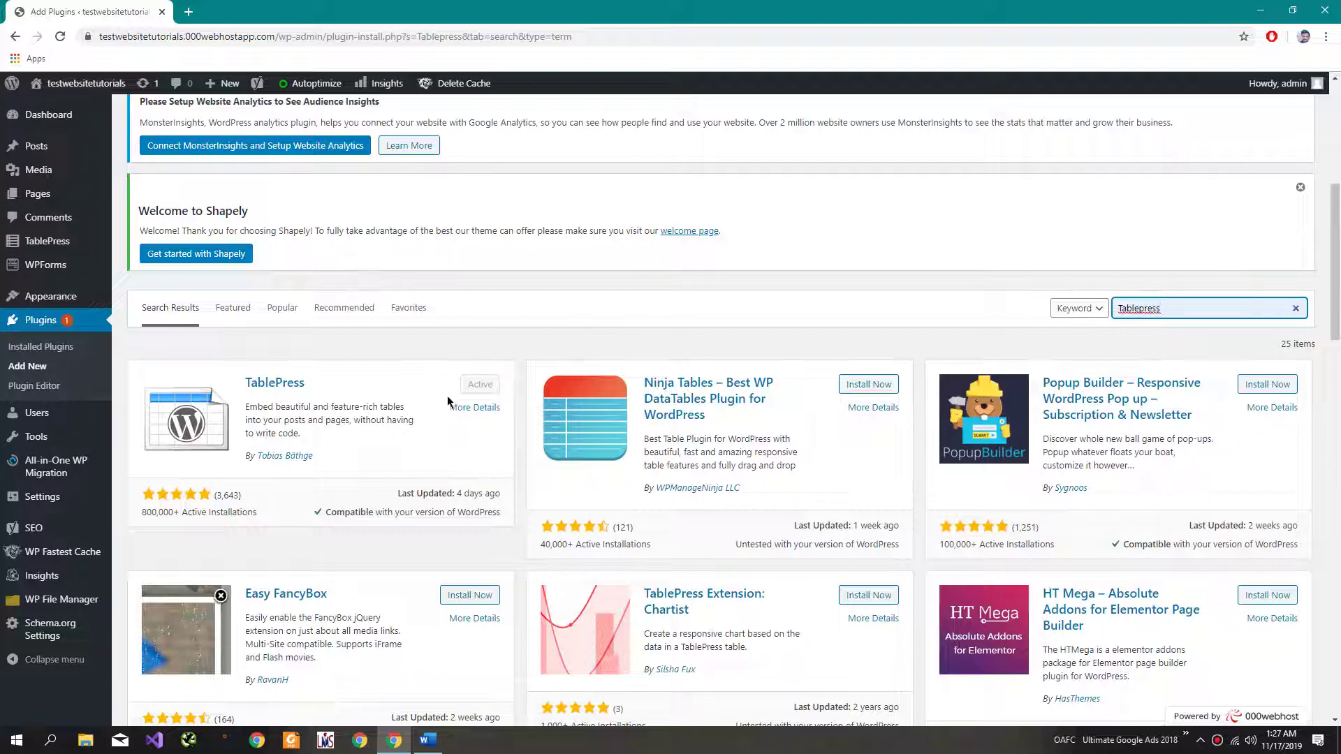
pyautogui.click(84, 248)
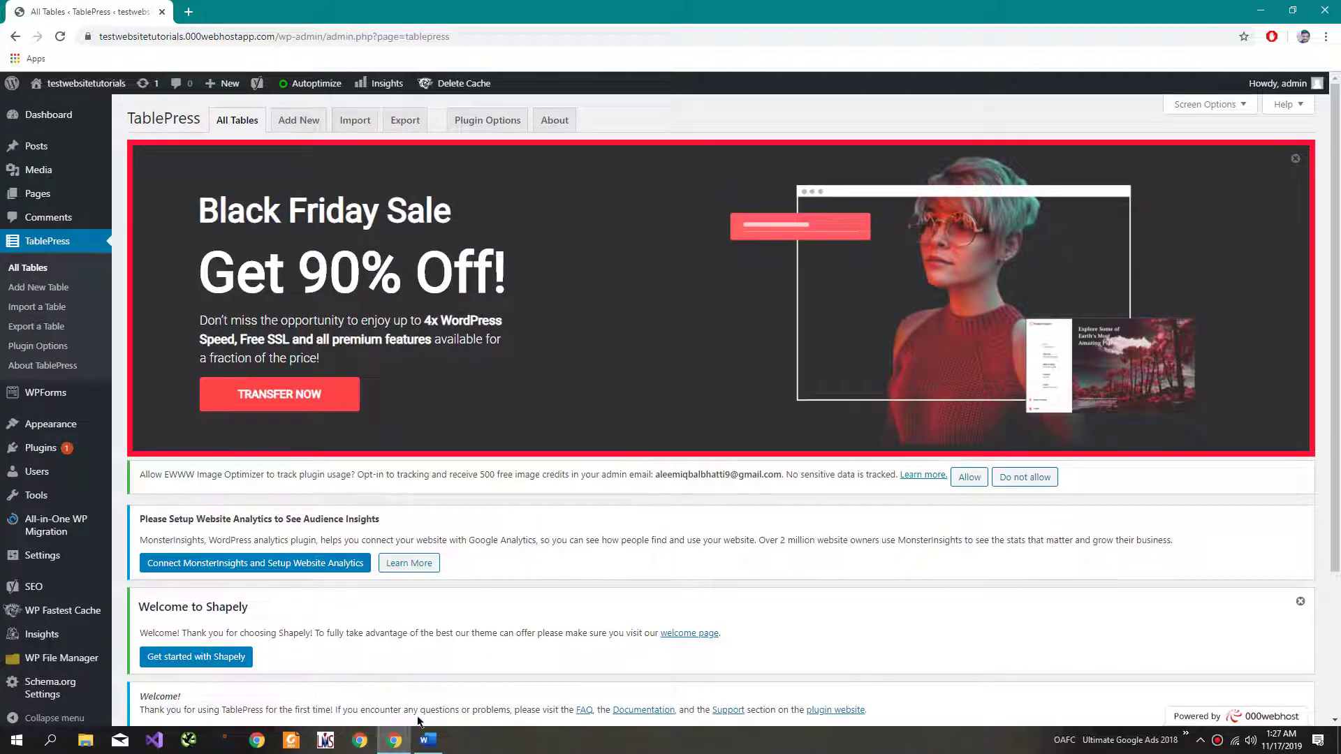
# Compare the Table Order reference document with the empty TablePress tables list.
pyautogui.click(428, 739)
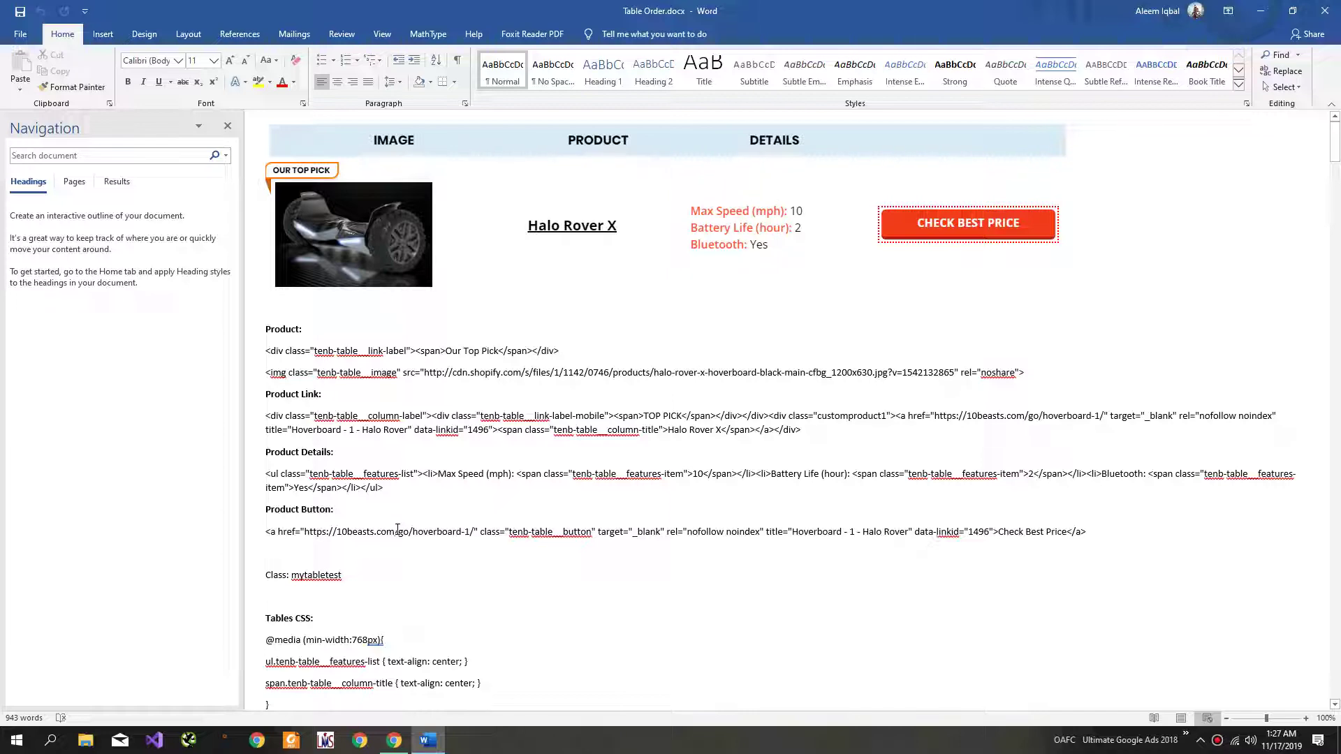
pyautogui.hotkey('alt', 'Tab')
pyautogui.scroll(-3, 397, 526)
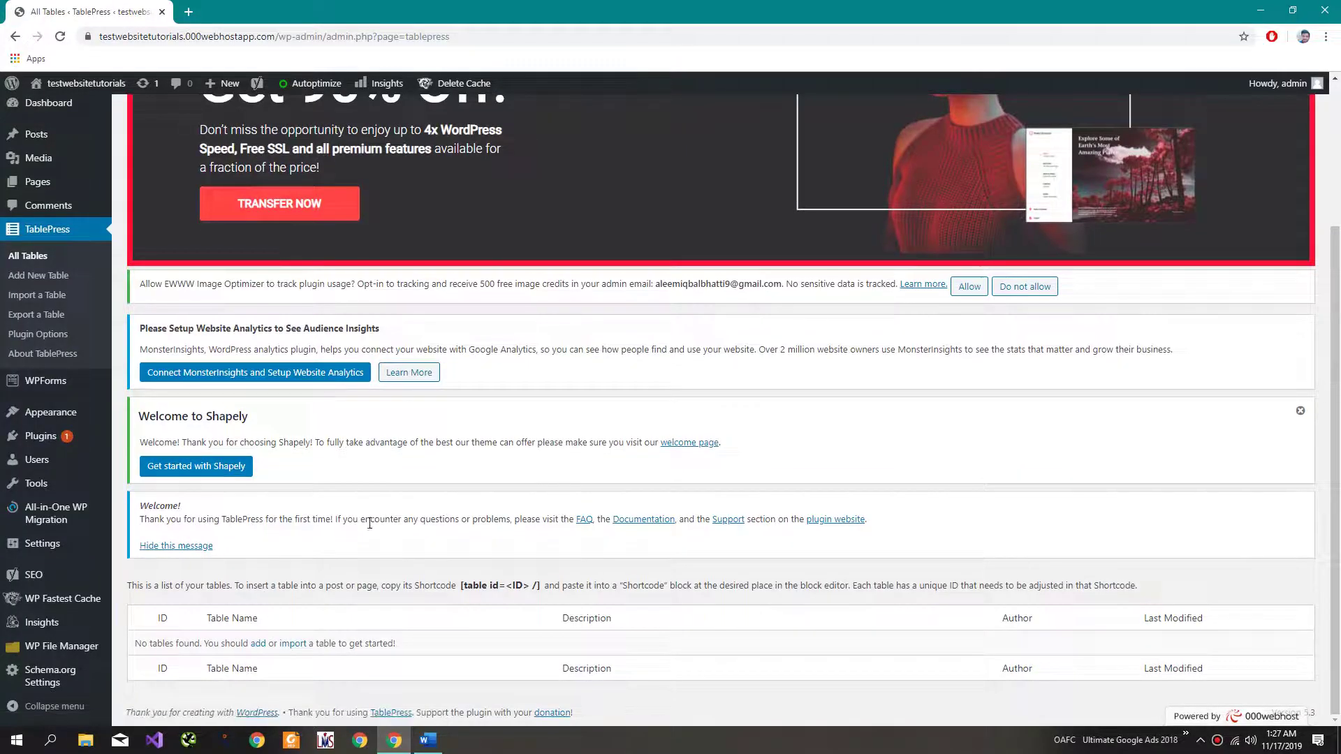
pyautogui.scroll(3, 382, 525)
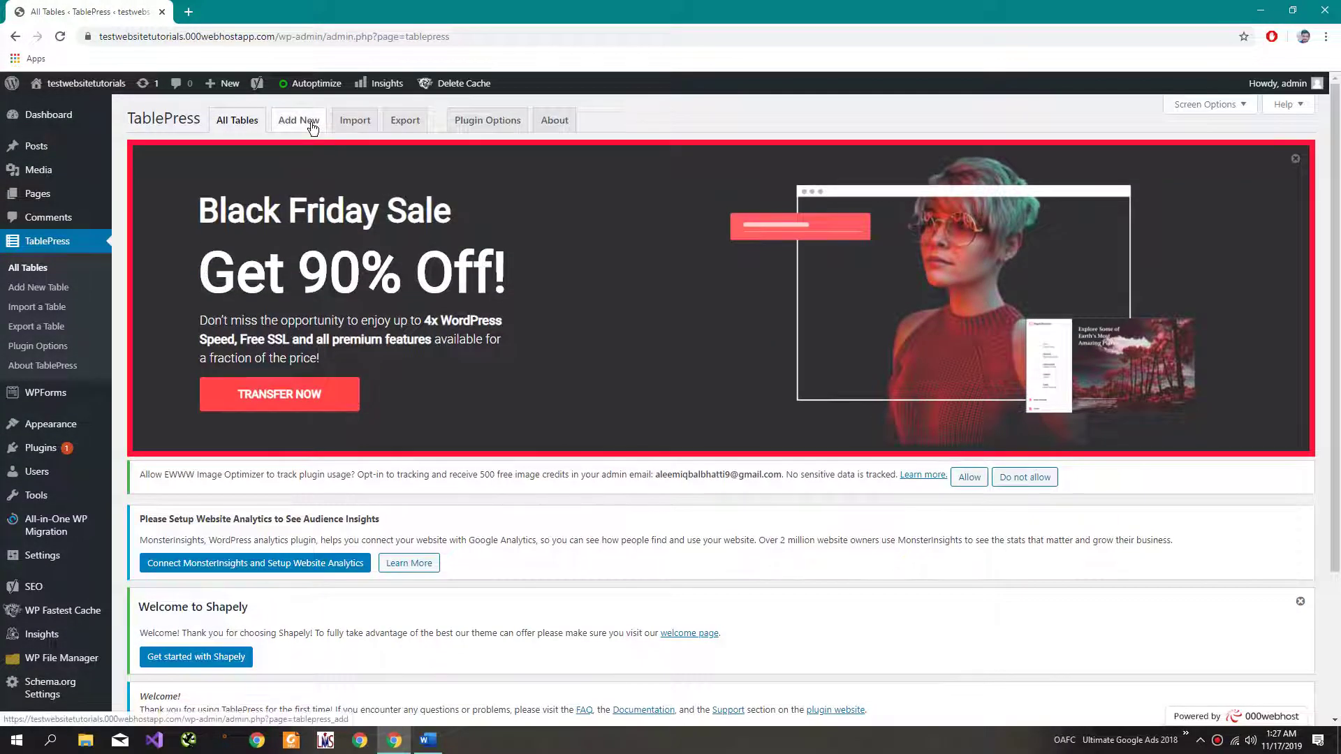
pyautogui.hotkey('alt', 'Tab')
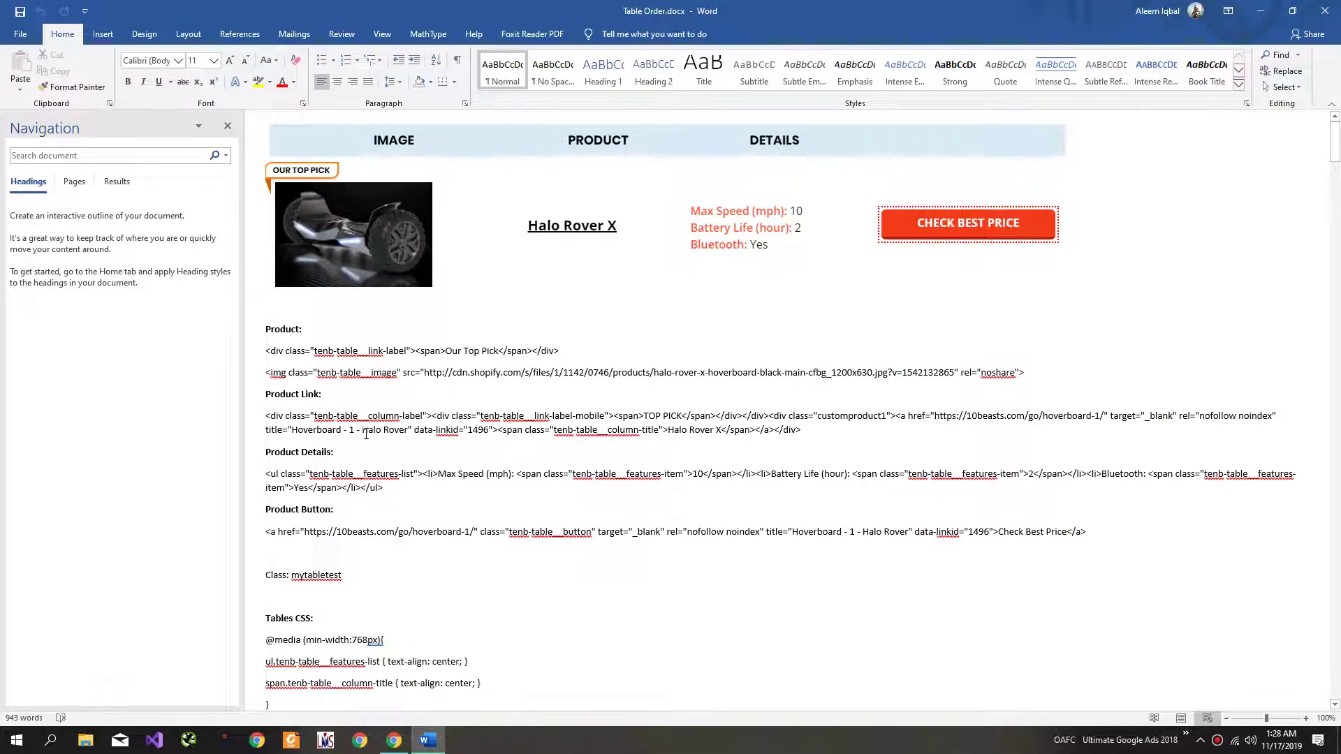
pyautogui.hotkey('alt', 'Tab')
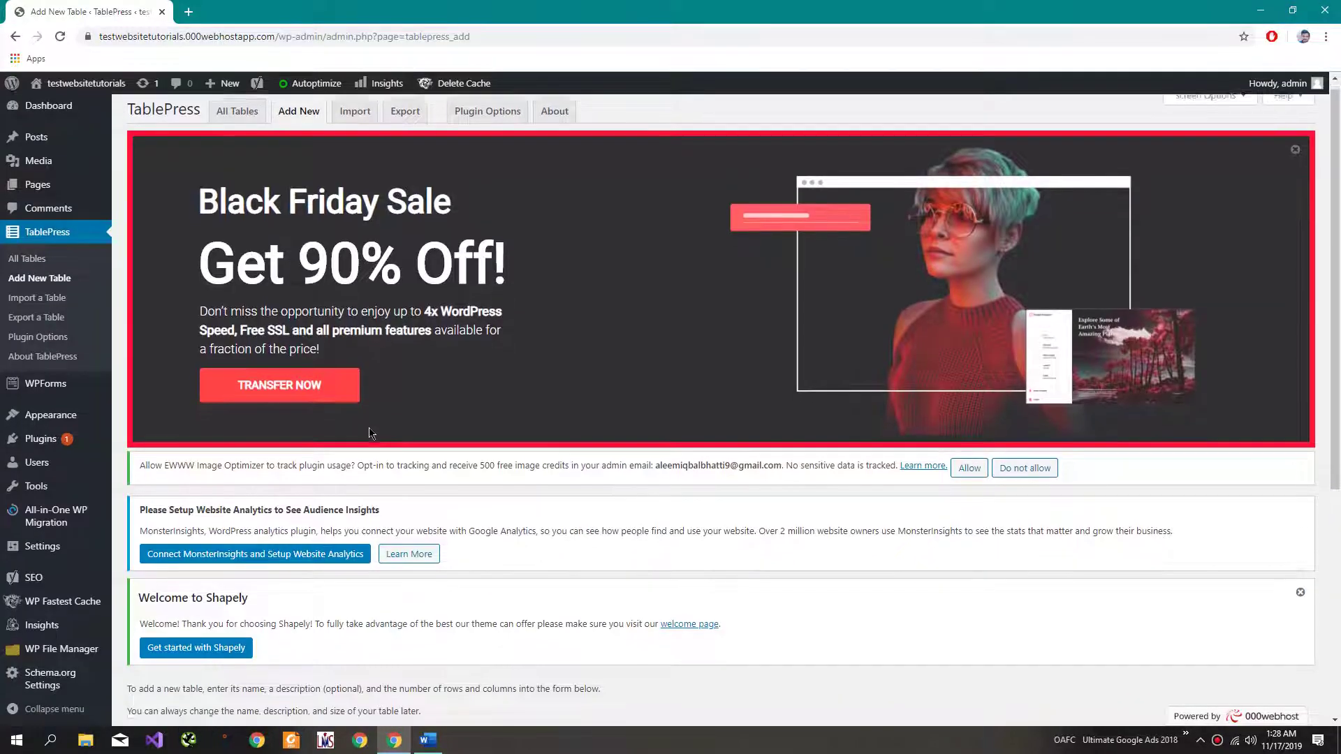
pyautogui.scroll(-5, 368, 429)
# Create a TablePress table named 'Affiliate Table' with 3 rows and 4 columns.
pyautogui.click(352, 412)
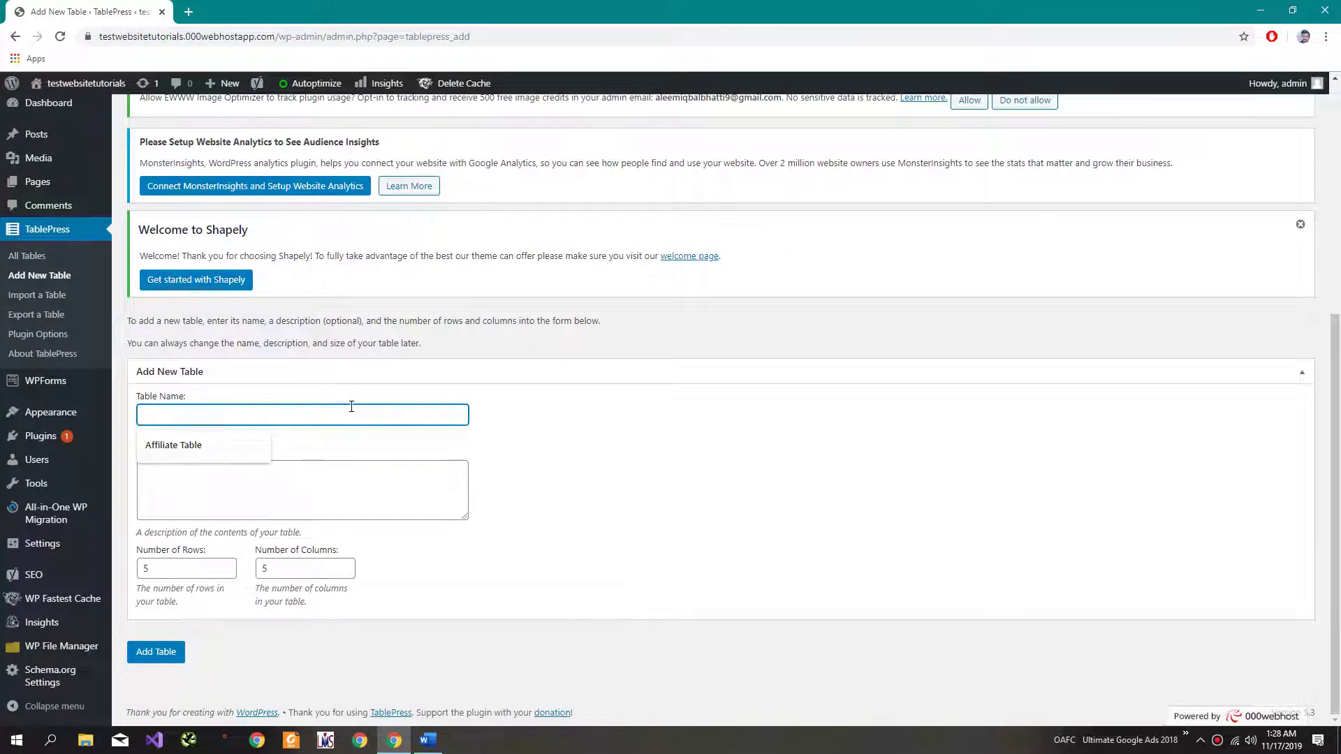
pyautogui.click(258, 450)
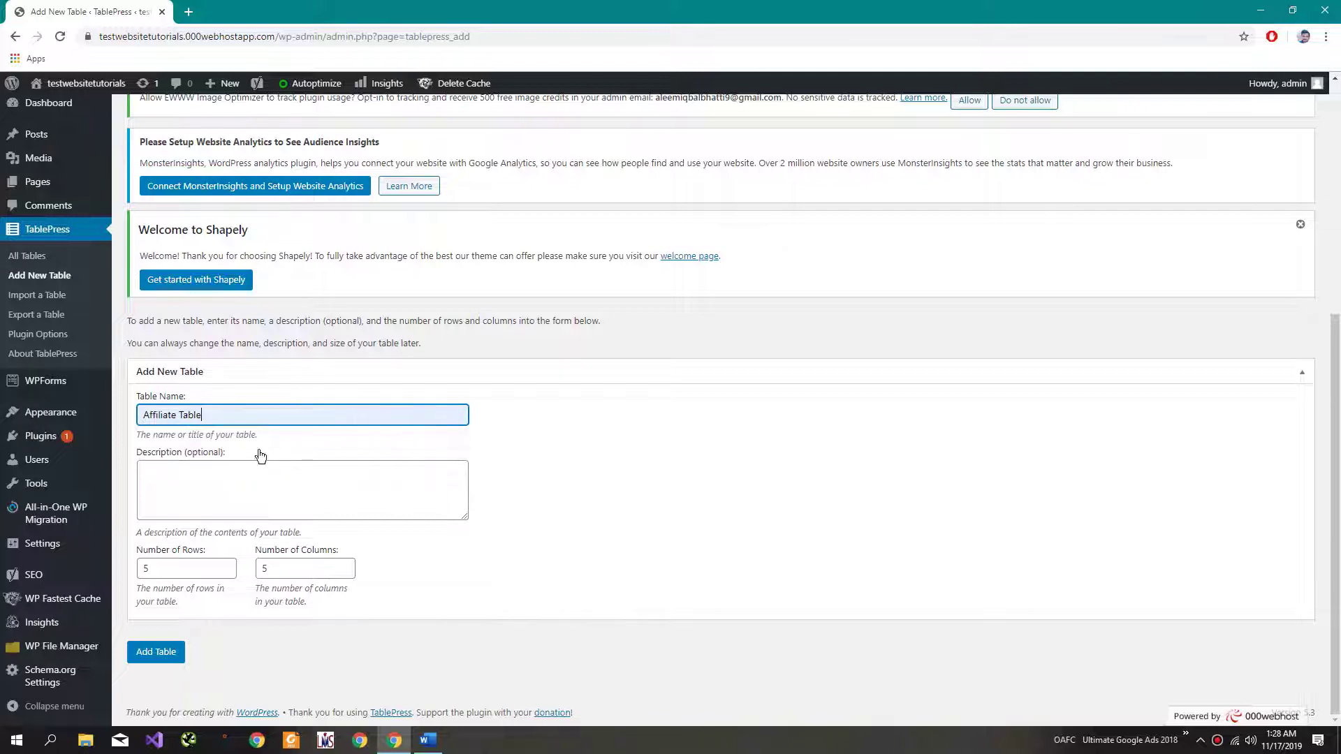
pyautogui.click(208, 568)
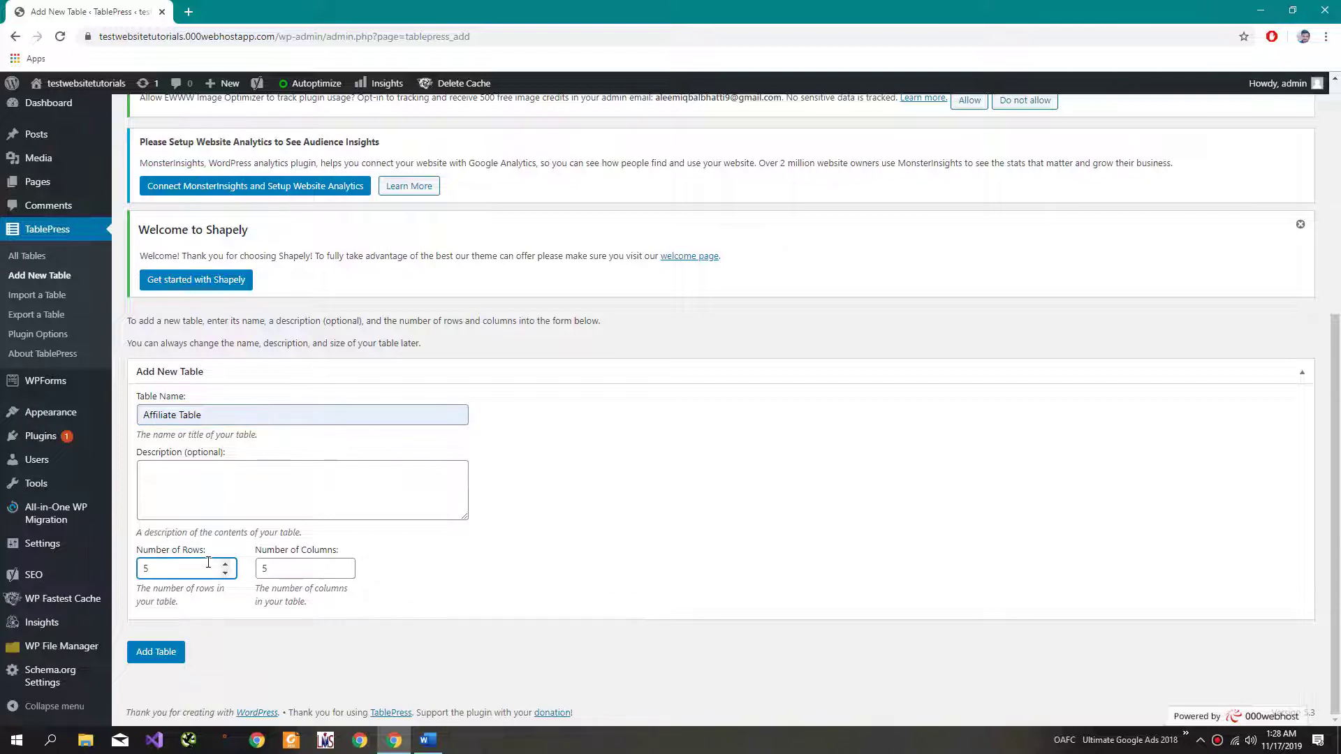
pyautogui.press('BackSpace')
pyautogui.write('3')
pyautogui.click(276, 571)
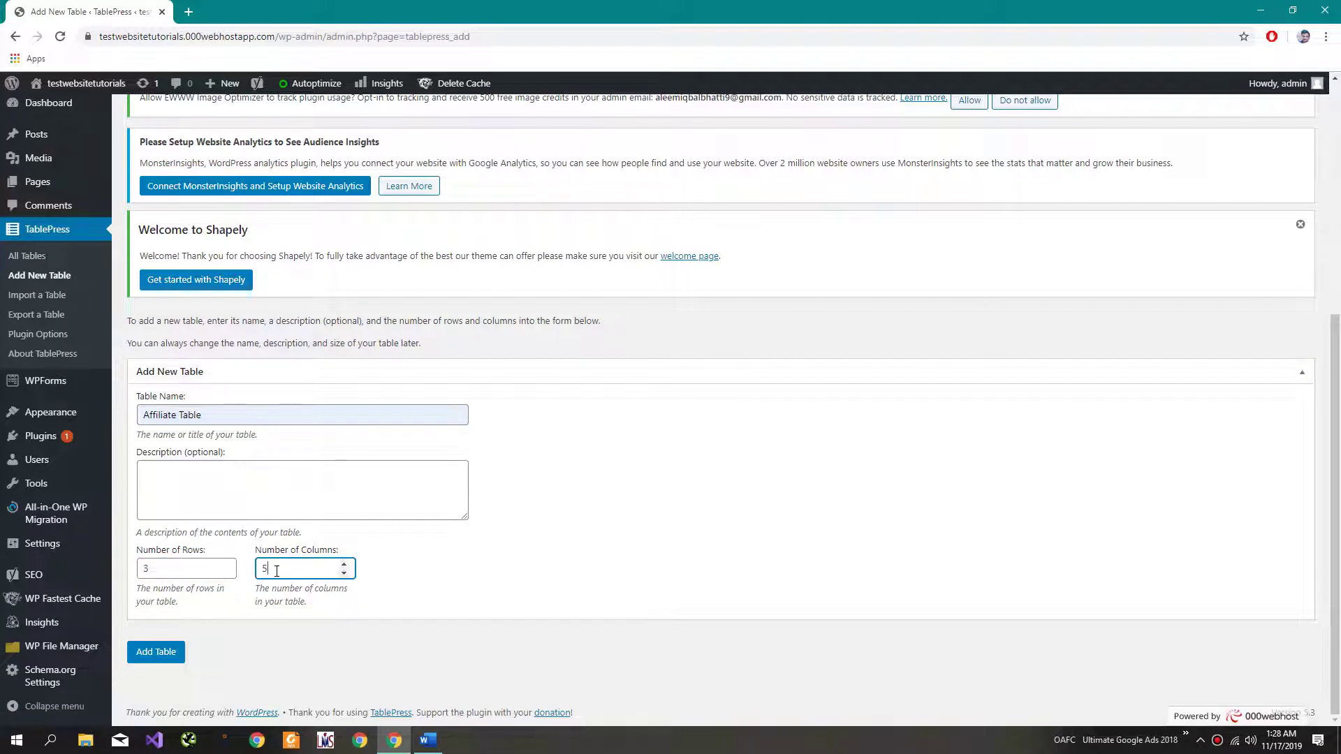
pyautogui.click(178, 653)
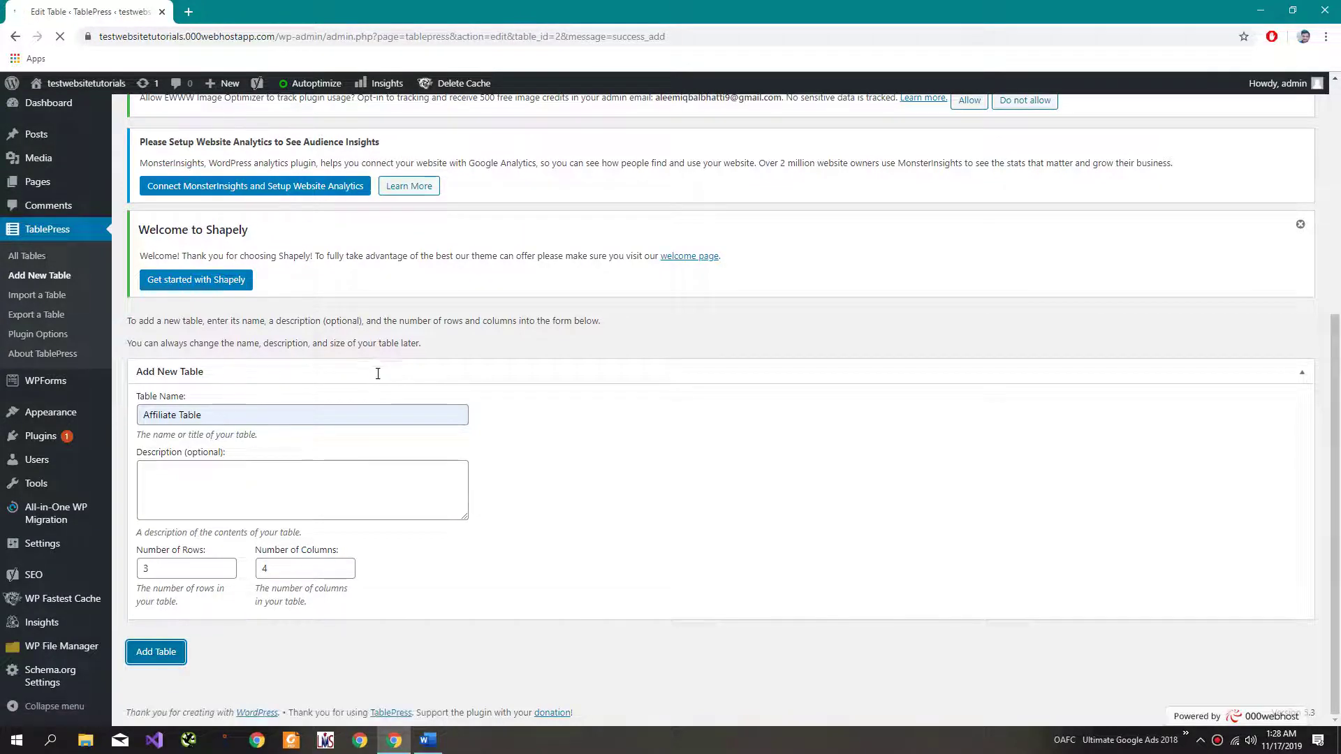
pyautogui.moveTo(434, 749)
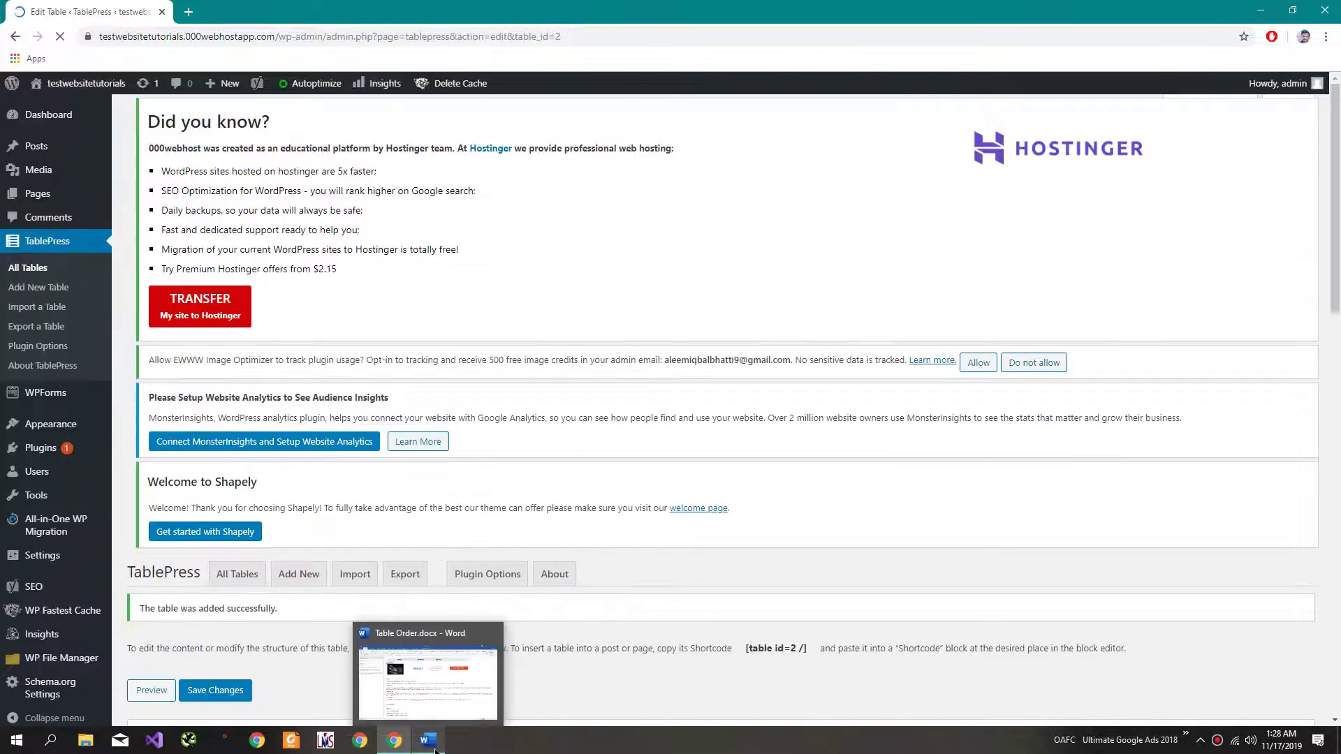
# Fill the header row with ID, PRODUCTY and DETAILS.
pyautogui.hotkey('alt', 'Tab')
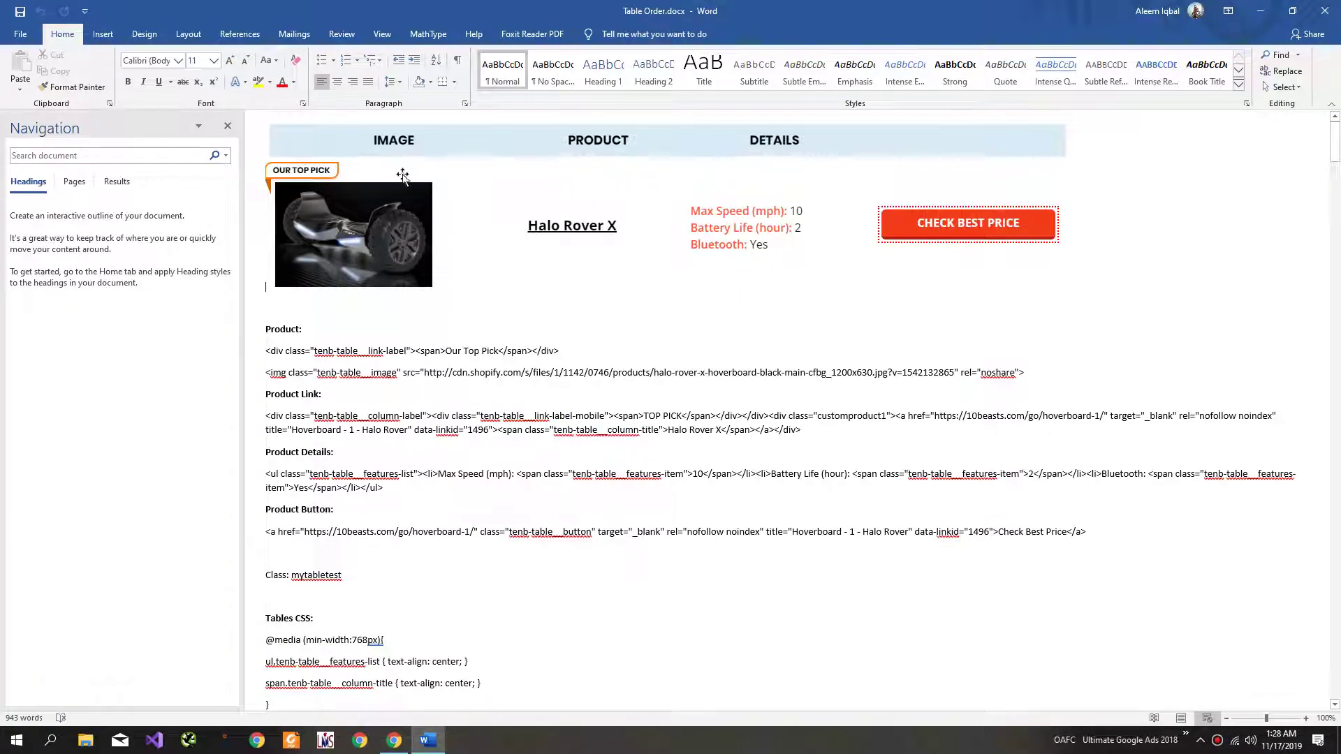
pyautogui.hotkey('alt', 'Tab')
pyautogui.click(203, 299)
pyautogui.write('ID')
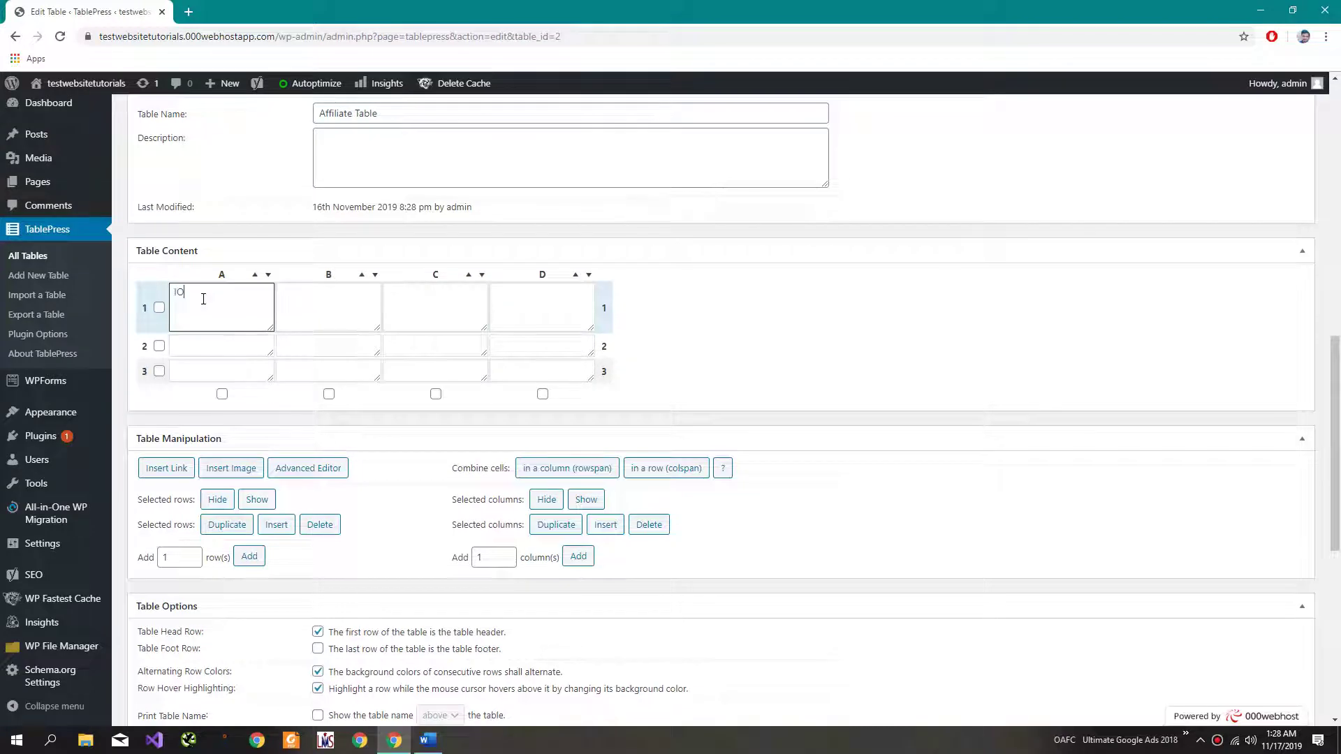
pyautogui.click(346, 315)
pyautogui.hotkey('alt', 'Tab')
pyautogui.hotkey('alt', 'Tab')
pyautogui.write('PRODUCTY')
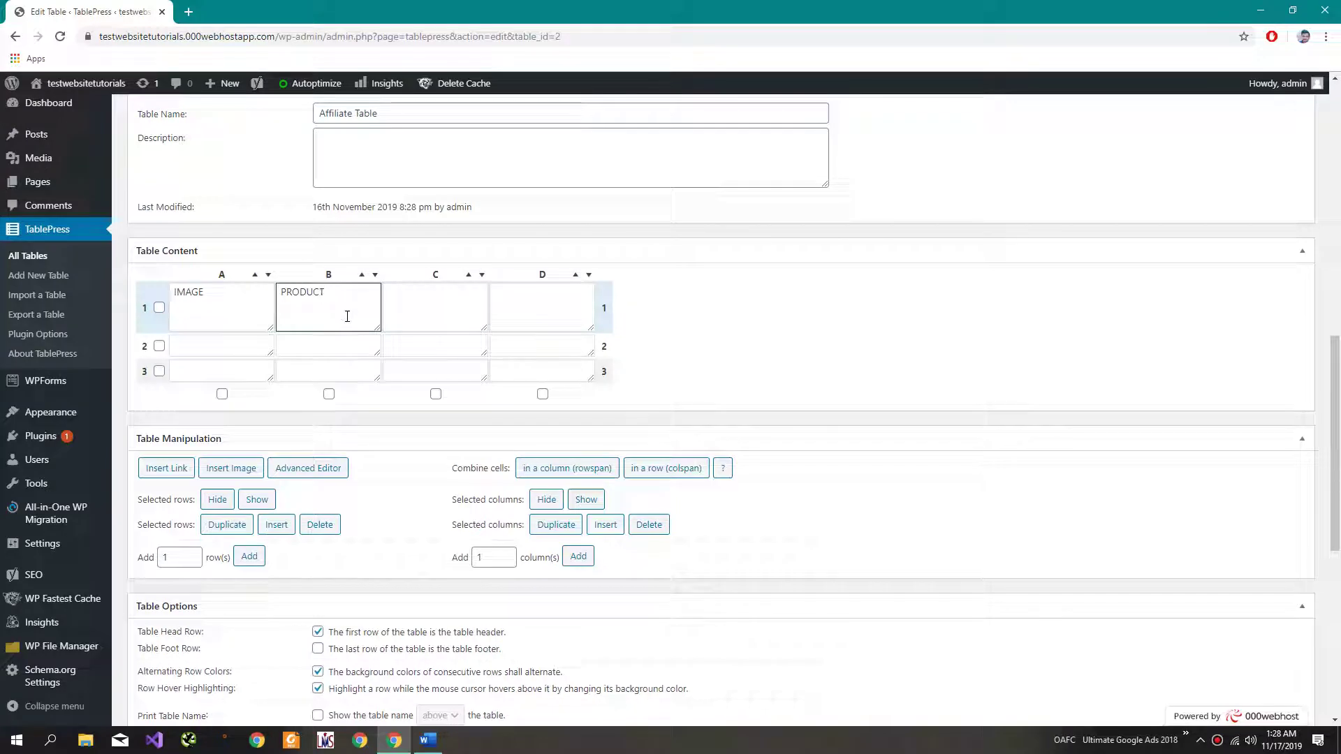
pyautogui.hotkey('alt', 'Tab')
pyautogui.hotkey('alt', 'Tab')
pyautogui.press('Tab')
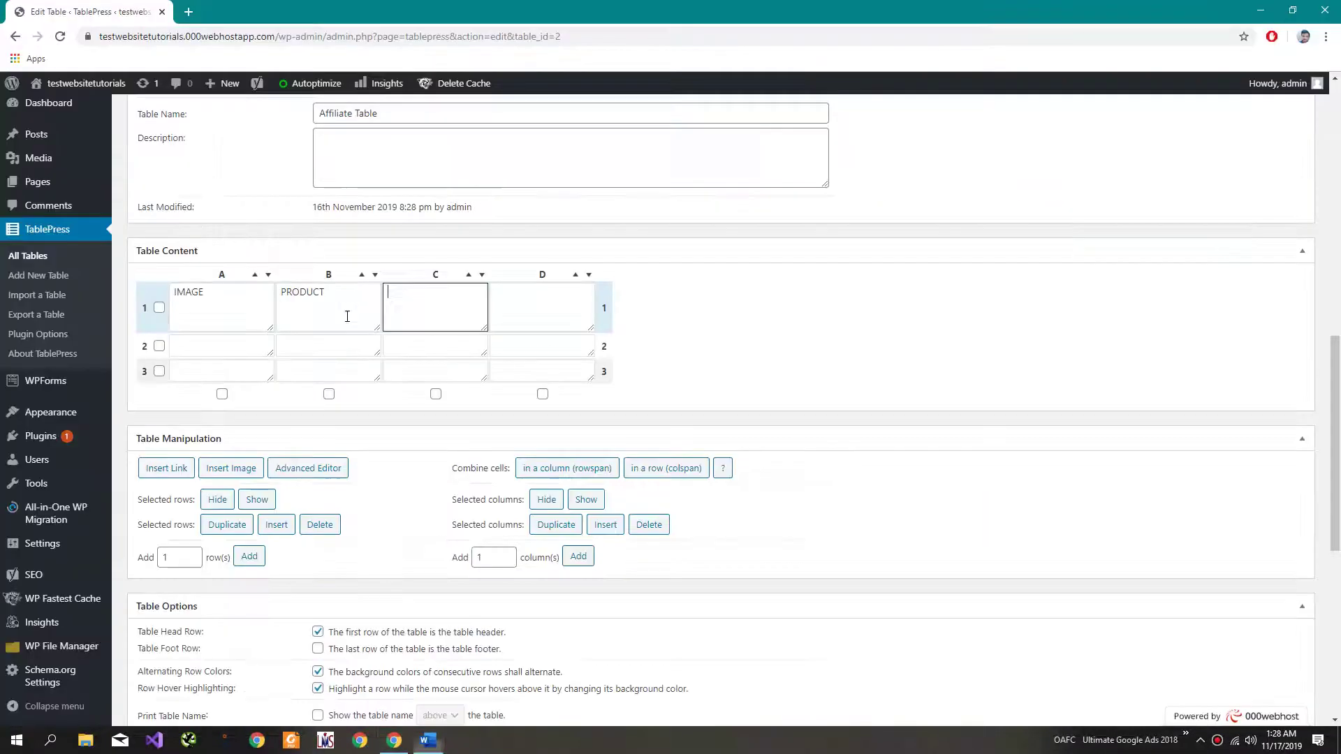
pyautogui.write('DETAILS')
pyautogui.hotkey('alt', 'Tab')
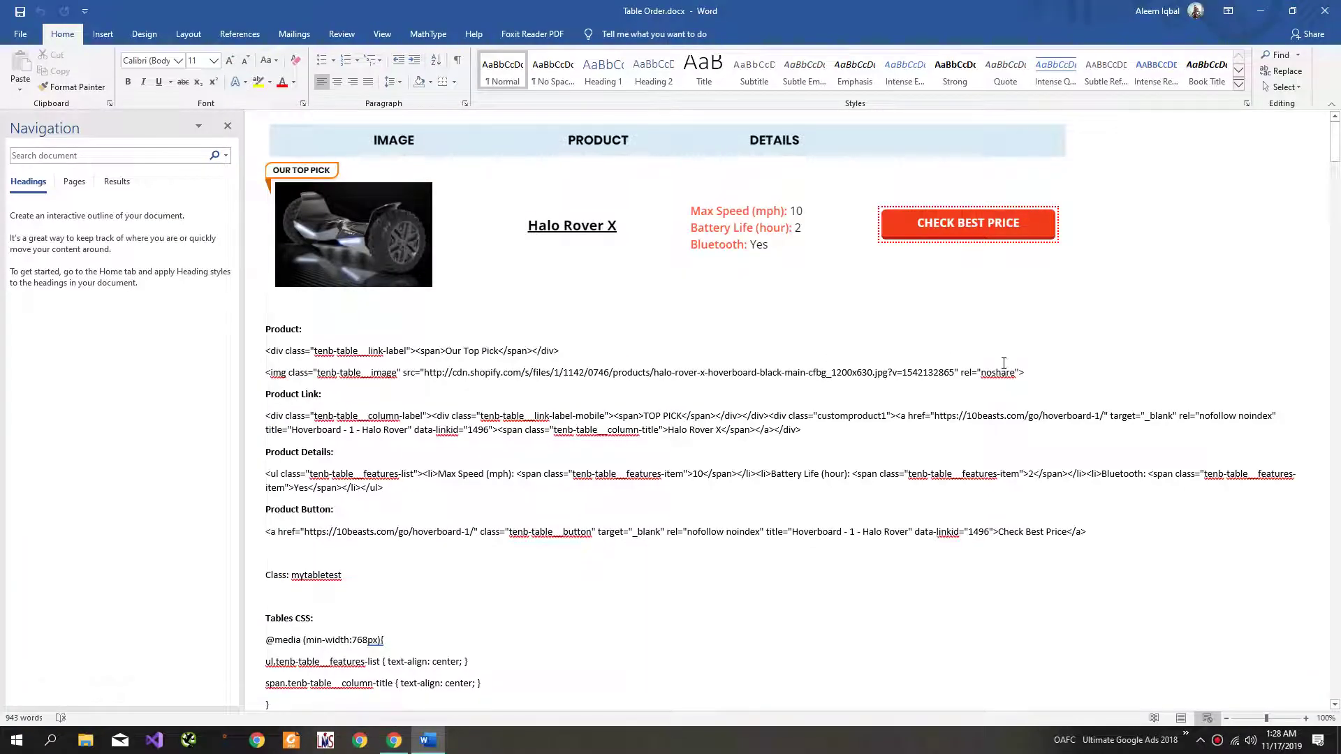
# Copy the product image HTML from Word into cells A2 and A3.
pyautogui.moveTo(1117, 376); pyautogui.dragTo(242, 352)
pyautogui.hotkey('ctrl', 'c')
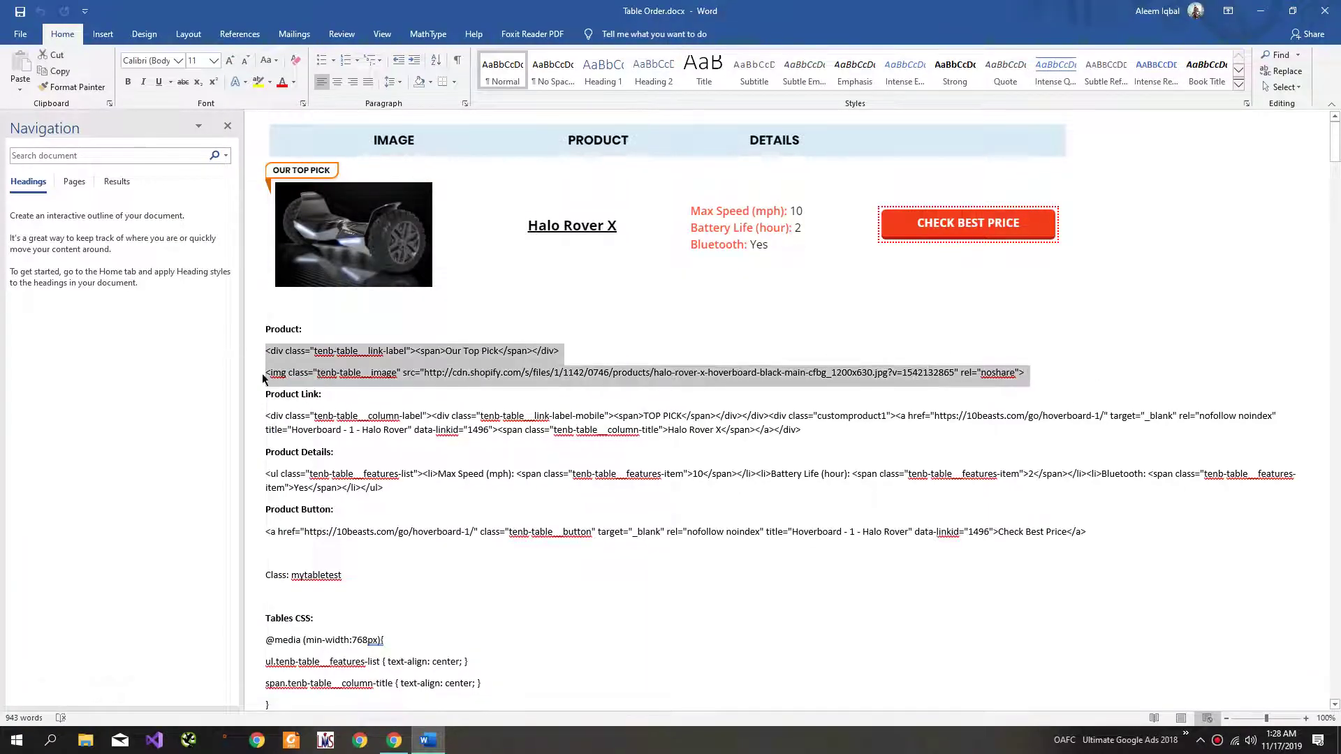
pyautogui.hotkey('alt', 'Tab')
pyautogui.click(233, 347)
pyautogui.hotkey('alt', 'Tab')
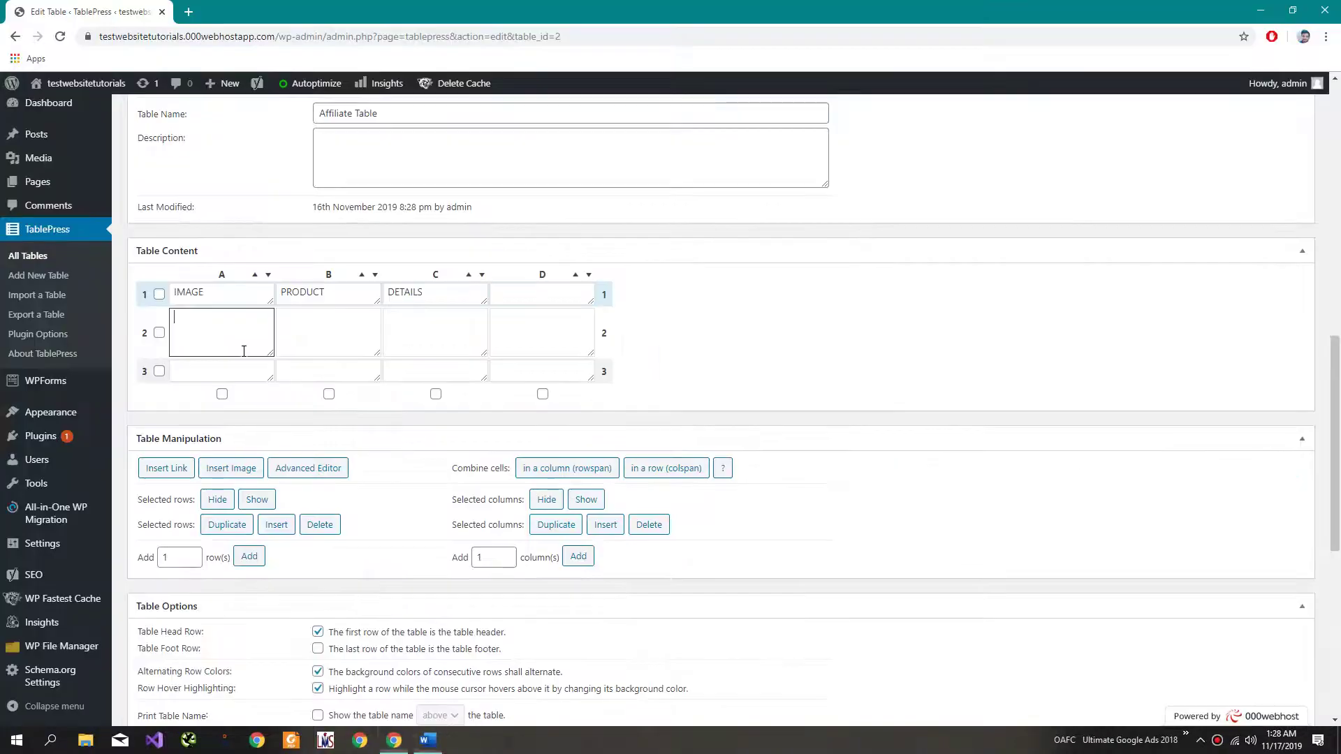
pyautogui.hotkey('alt', 'Tab')
pyautogui.hotkey('alt', 'Tab')
pyautogui.hotkey('ctrl', 'v')
pyautogui.hotkey('alt', 'Tab')
pyautogui.hotkey('alt', 'Tab')
pyautogui.click(230, 364)
pyautogui.hotkey('ctrl', 'v')
pyautogui.hotkey('alt', 'Tab')
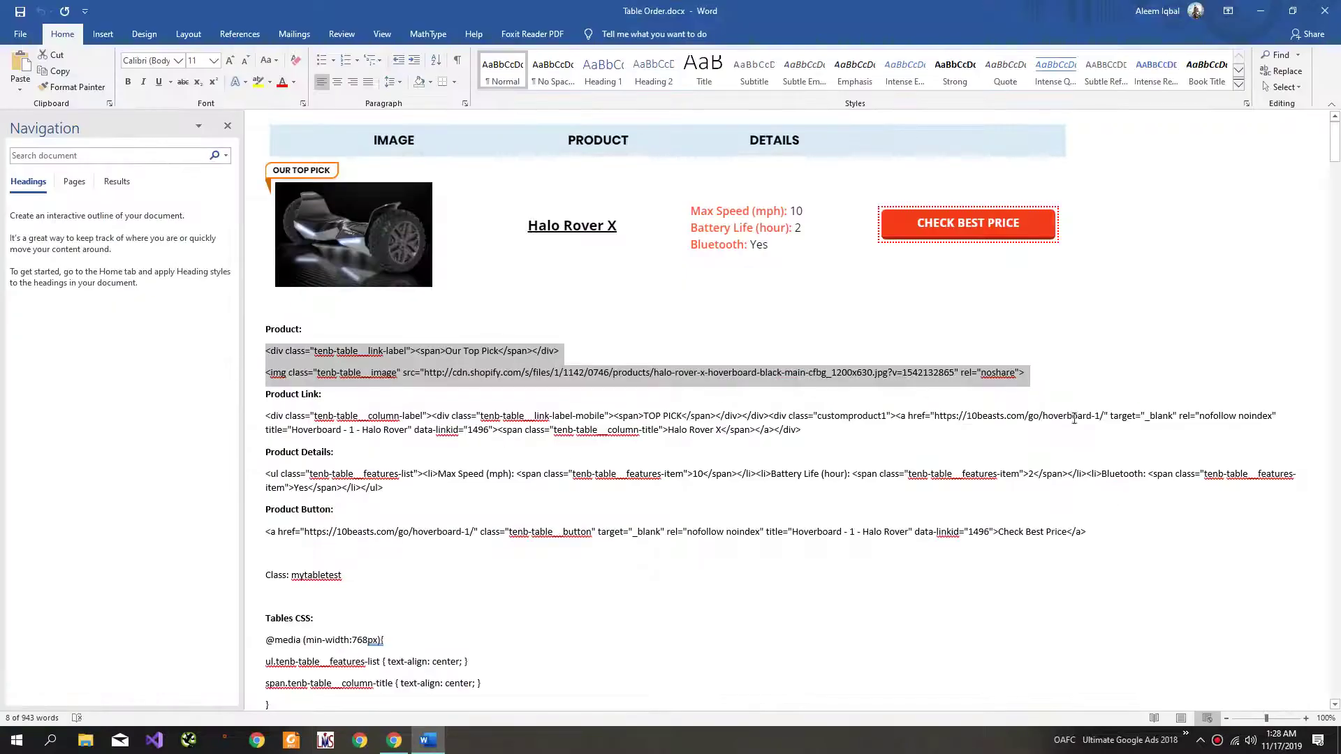
# Copy the Product Link HTML from Word into cells B2 and B3.
pyautogui.moveTo(801, 430); pyautogui.dragTo(256, 416)
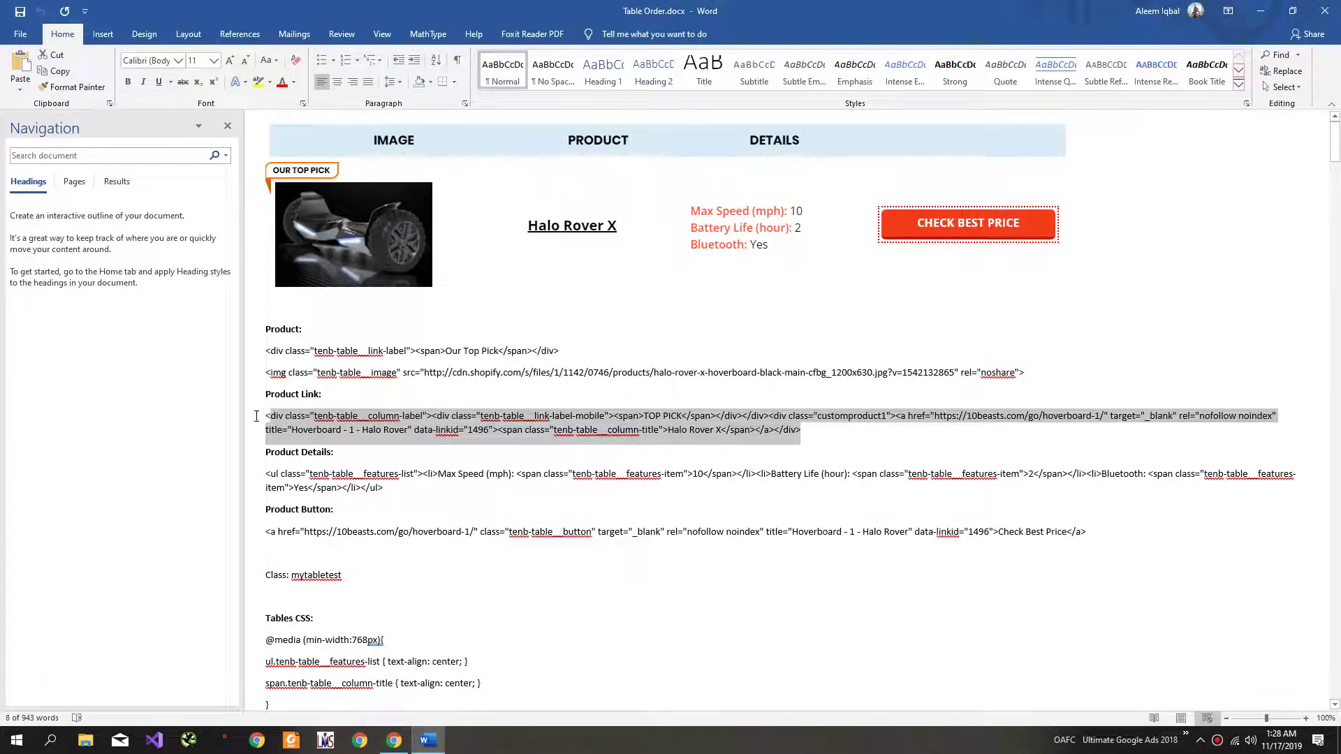
pyautogui.hotkey('ctrl', 'c')
pyautogui.hotkey('alt', 'Tab')
pyautogui.click(318, 343)
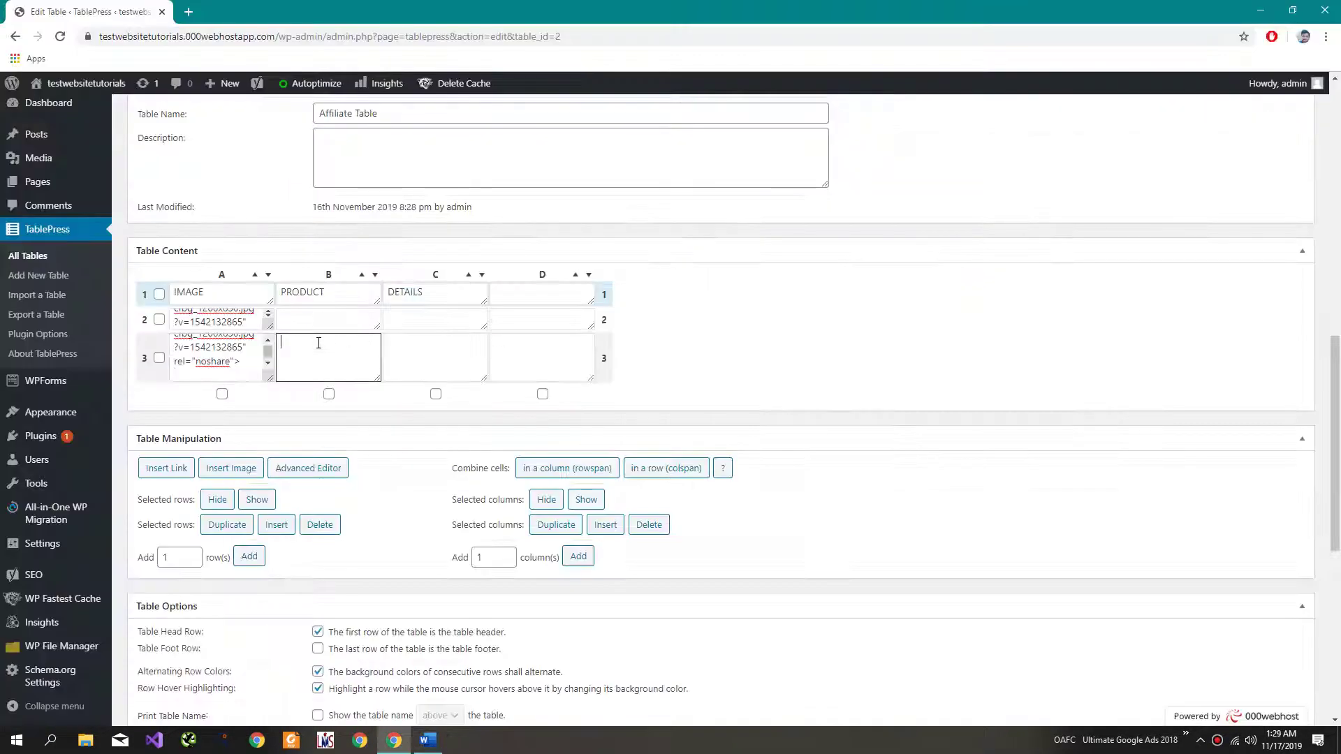
pyautogui.hotkey('ctrl', 'v')
pyautogui.click(314, 321)
pyautogui.hotkey('ctrl', 'v')
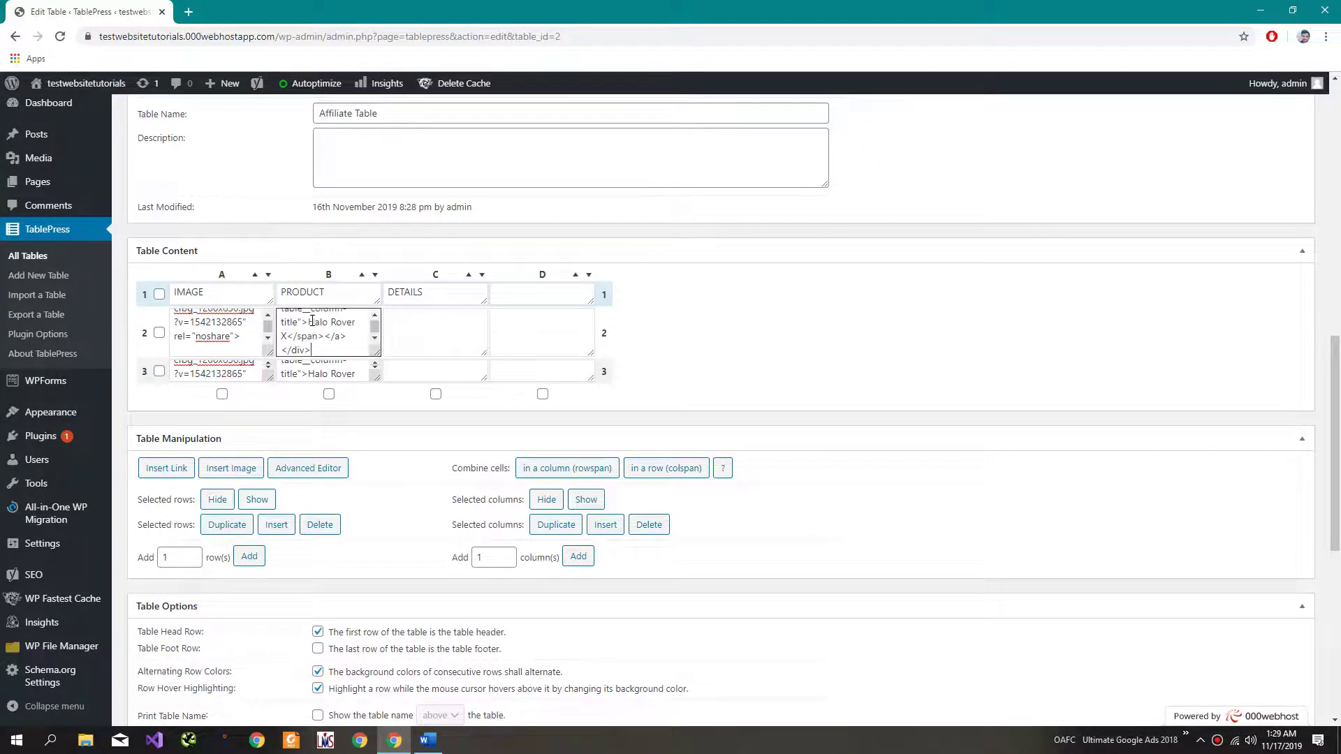
# Copy the Product Details feature-list HTML into cells C2 and C3.
pyautogui.hotkey('alt', 'Tab')
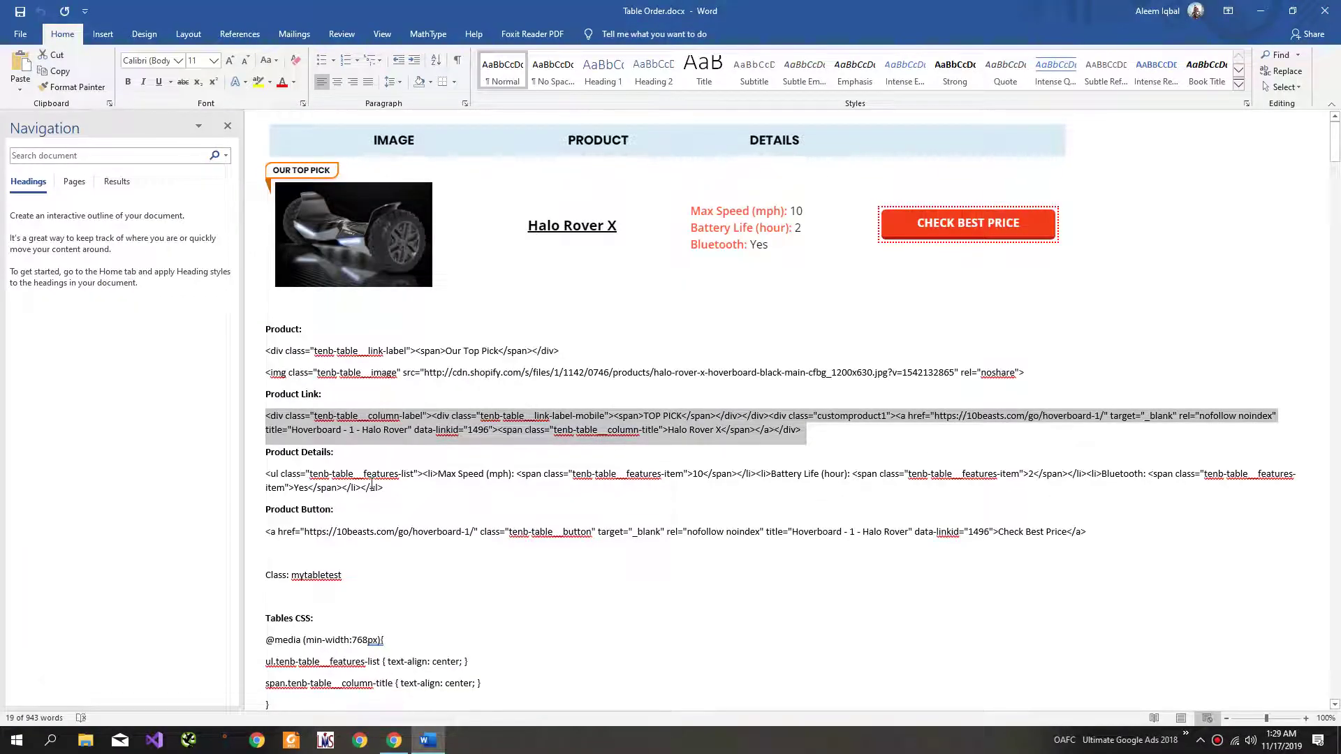
pyautogui.doubleClick(227, 471)
pyautogui.hotkey('ctrl', 'c')
pyautogui.hotkey('alt', 'Tab')
pyautogui.click(428, 356)
pyautogui.hotkey('ctrl', 'v')
pyautogui.click(422, 371)
pyautogui.hotkey('ctrl', 'v')
# Copy the Product Button link HTML into cells D2 and D3.
pyautogui.hotkey('alt', 'Tab')
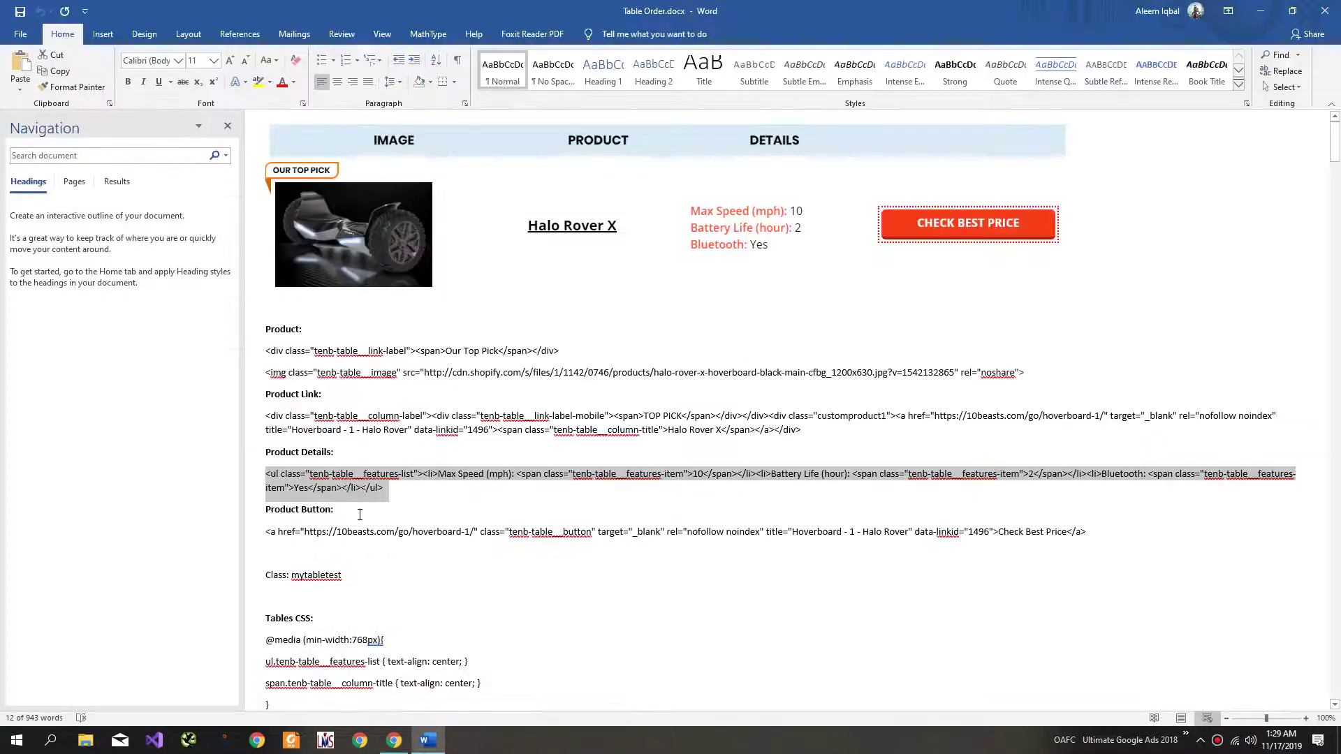
pyautogui.moveTo(1087, 531); pyautogui.dragTo(264, 531)
pyautogui.hotkey('ctrl', 'c')
pyautogui.hotkey('alt', 'Tab')
pyautogui.click(562, 321)
pyautogui.hotkey('ctrl', 'v')
pyautogui.click(561, 361)
pyautogui.hotkey('ctrl', 'v')
# Copy the class name mytabletest from the Word notes.
pyautogui.hotkey('alt', 'Tab')
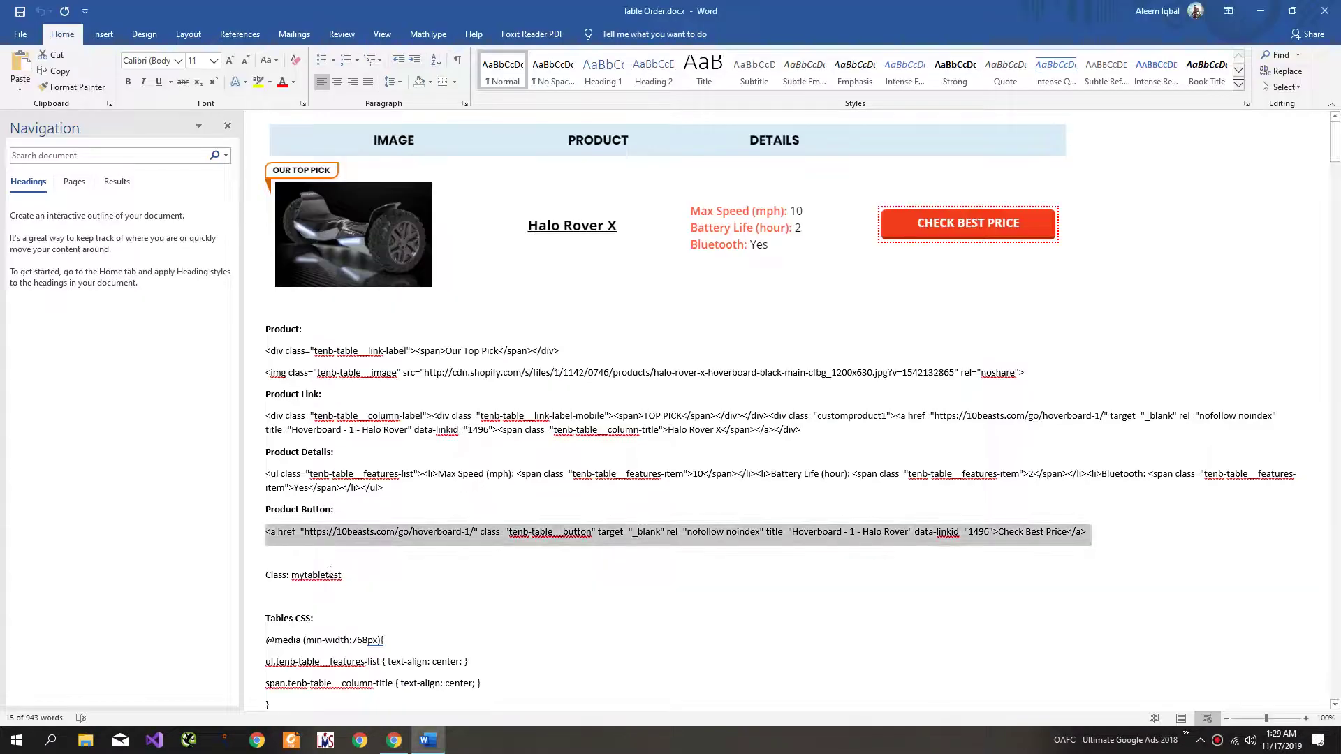
pyautogui.doubleClick(309, 577)
pyautogui.hotkey('ctrl', 'c')
pyautogui.hotkey('alt', 'Tab')
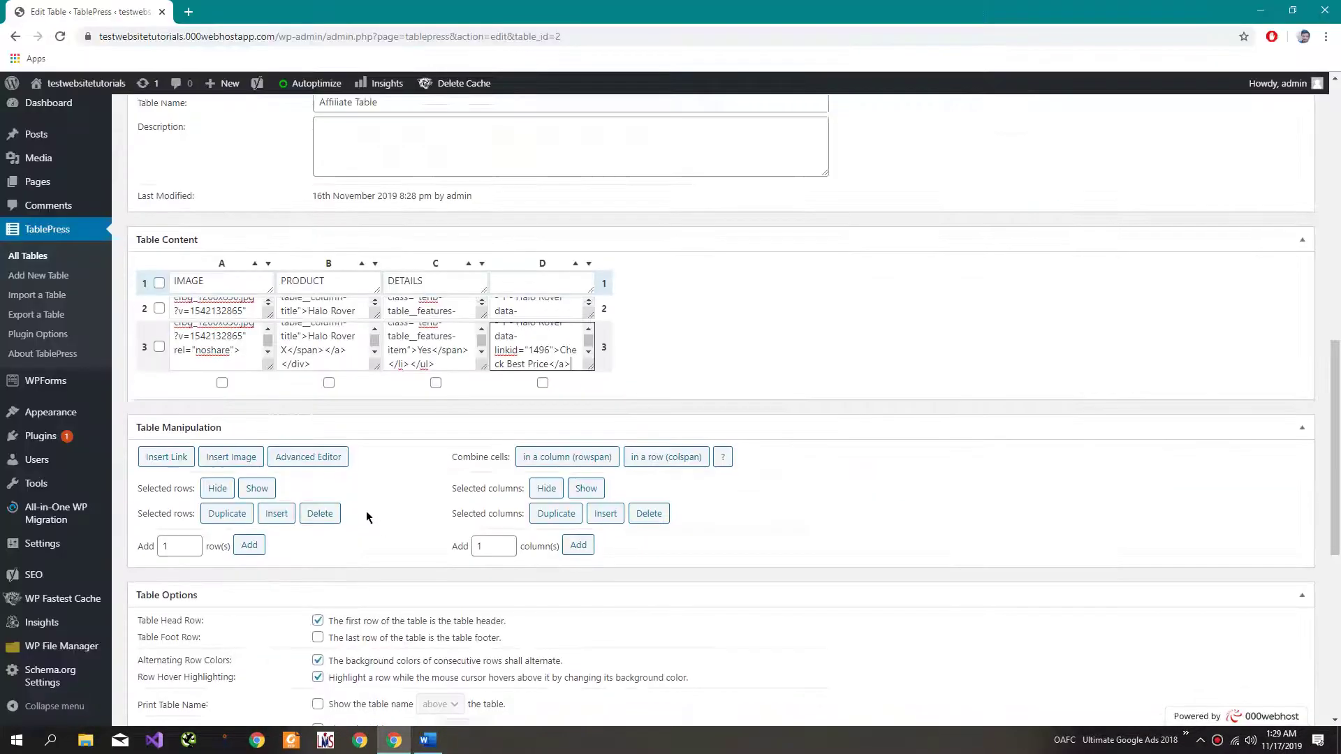
pyautogui.scroll(-7, 360, 497)
# Paste mytabletest into Extra CSS Classes and save the Affiliate Table.
pyautogui.click(354, 284)
pyautogui.hotkey('ctrl', 'v')
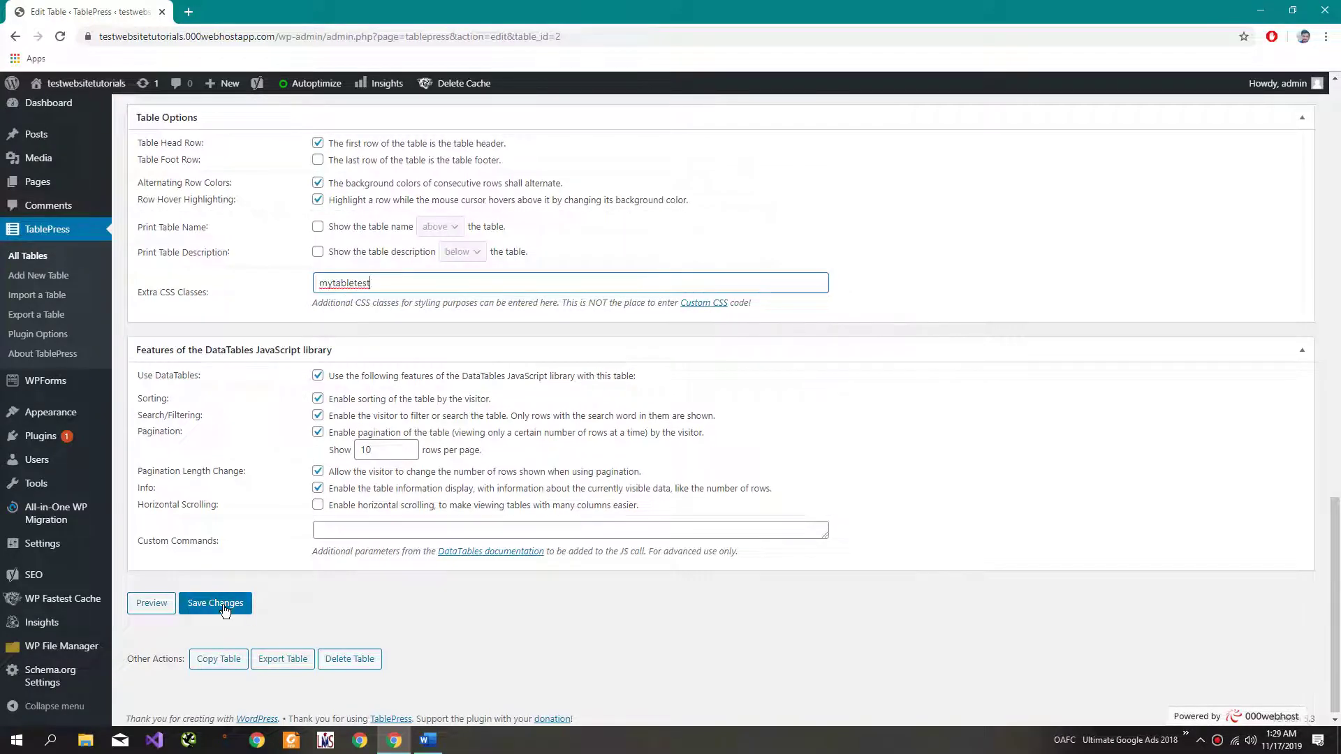
pyautogui.click(224, 605)
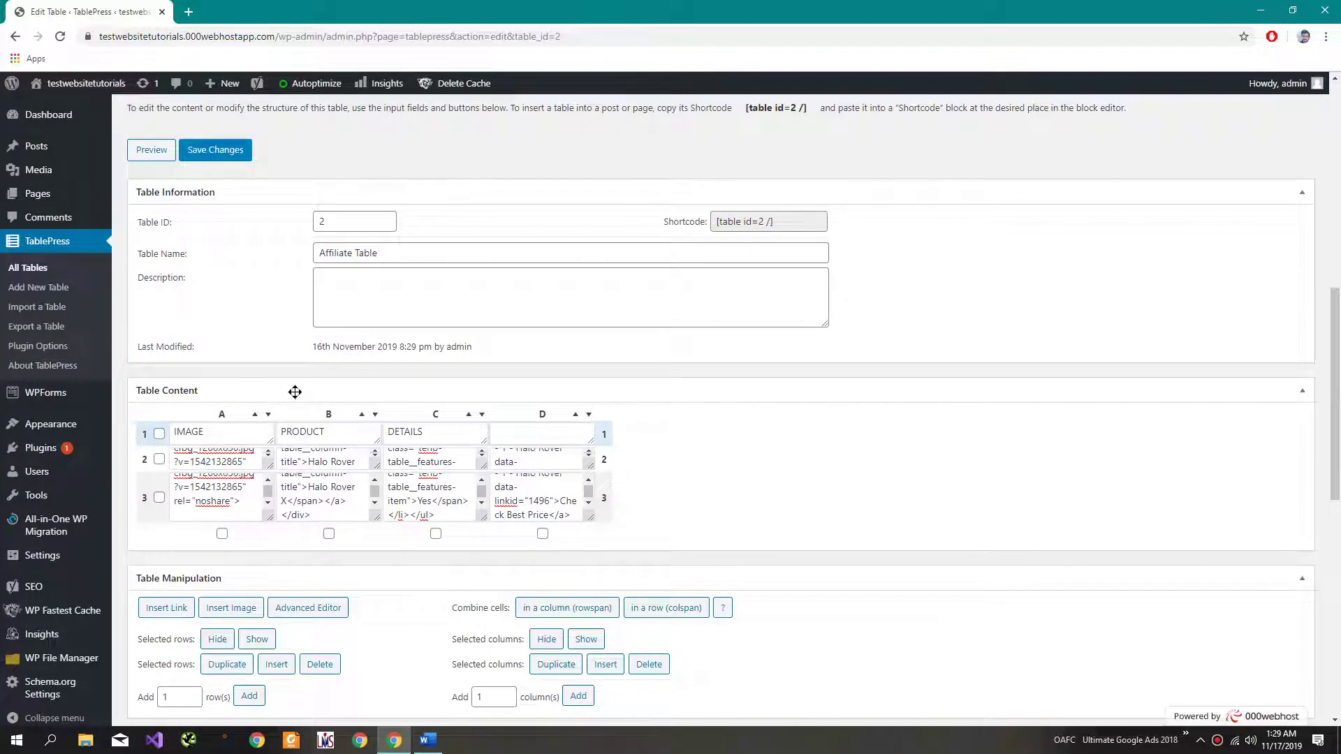
pyautogui.scroll(-15, 294, 391)
pyautogui.scroll(20, 295, 392)
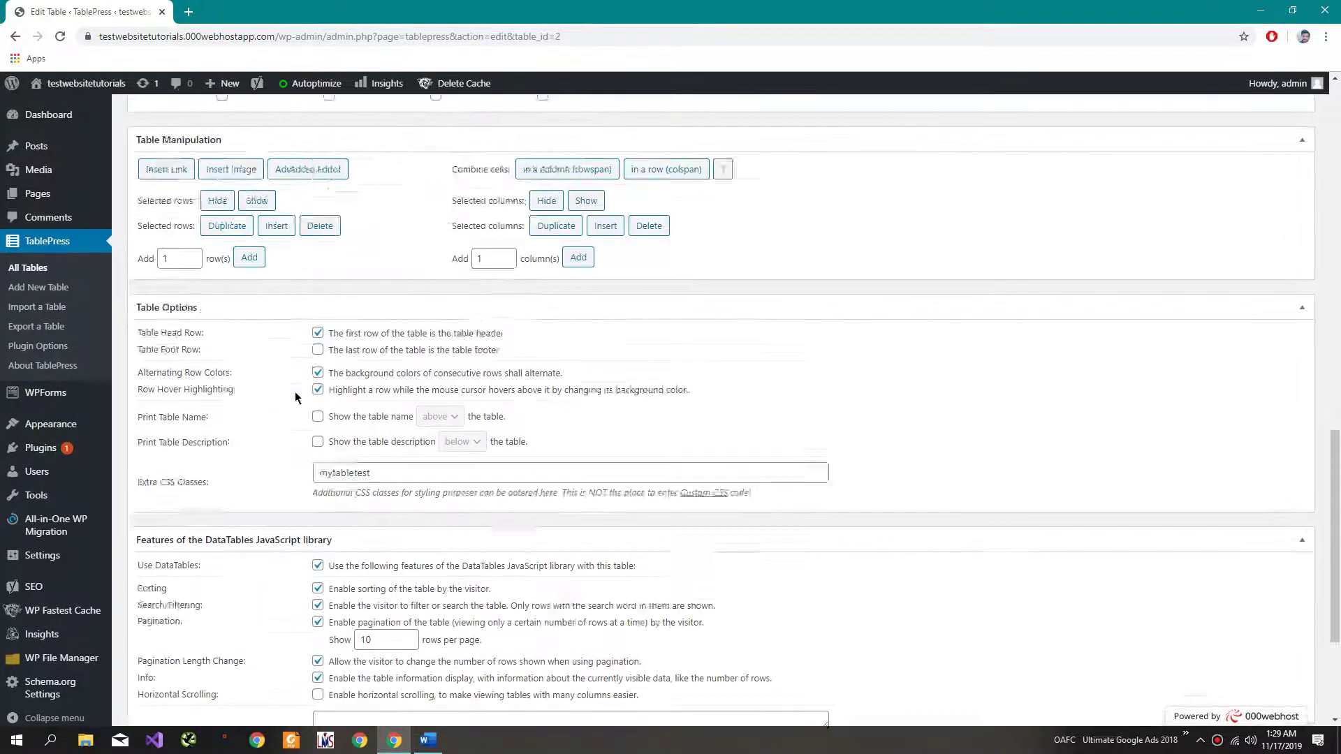
pyautogui.scroll(5, 296, 396)
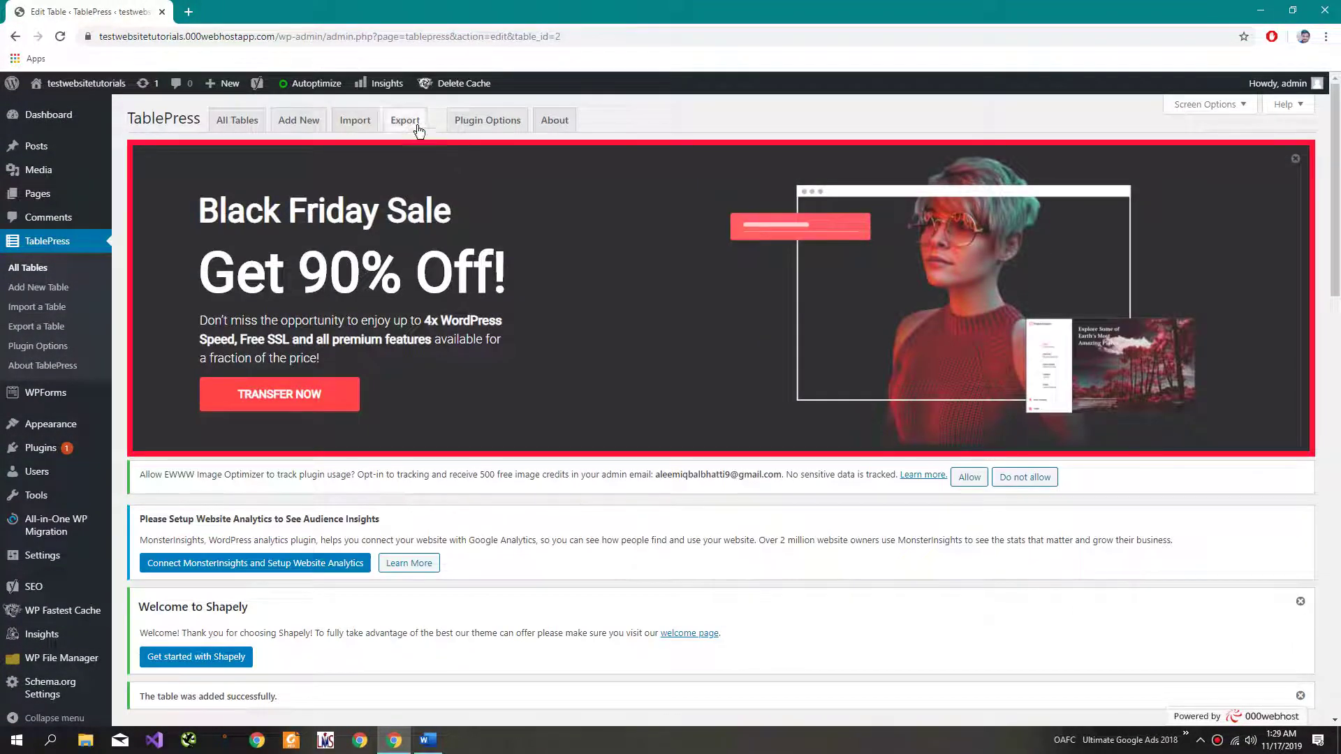
# Open TablePress Plugin Options and copy the mytabletest CSS rules from the Word notes.
pyautogui.click(477, 125)
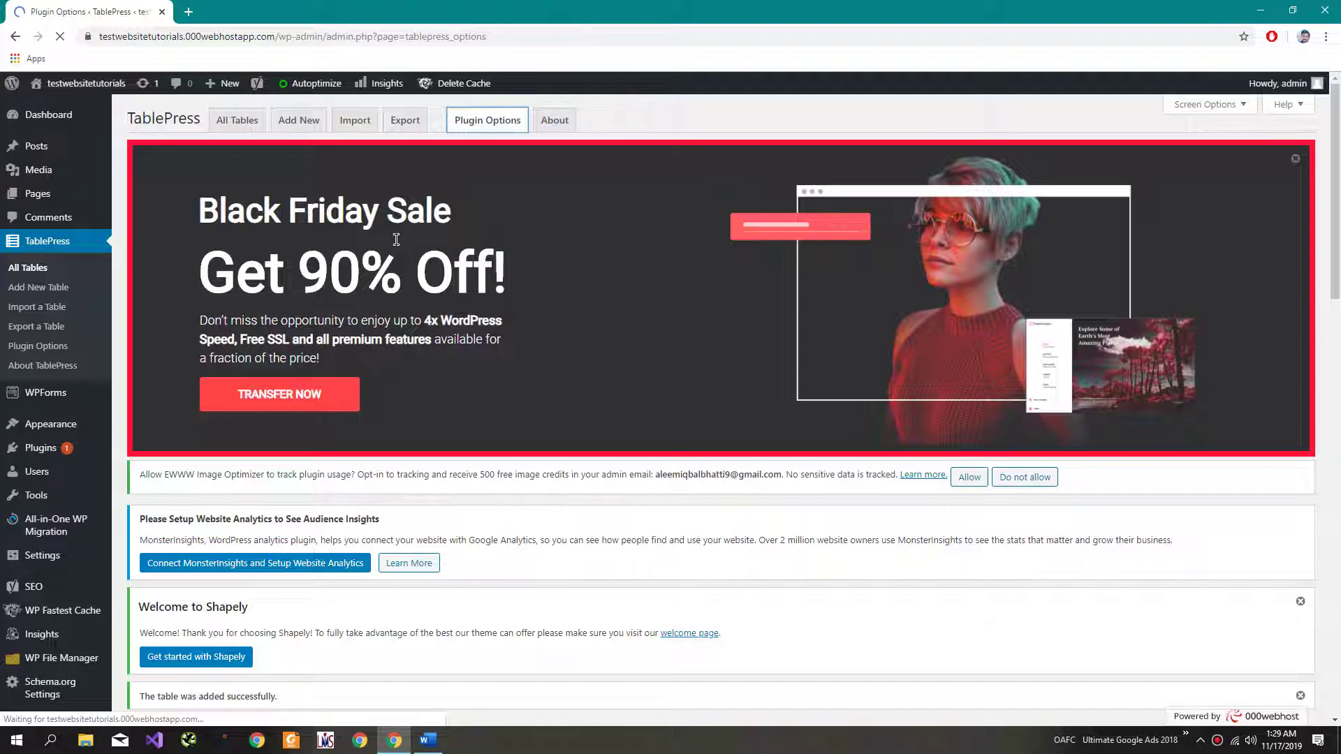
pyautogui.hotkey('alt', 'Tab')
pyautogui.scroll(-4, 394, 263)
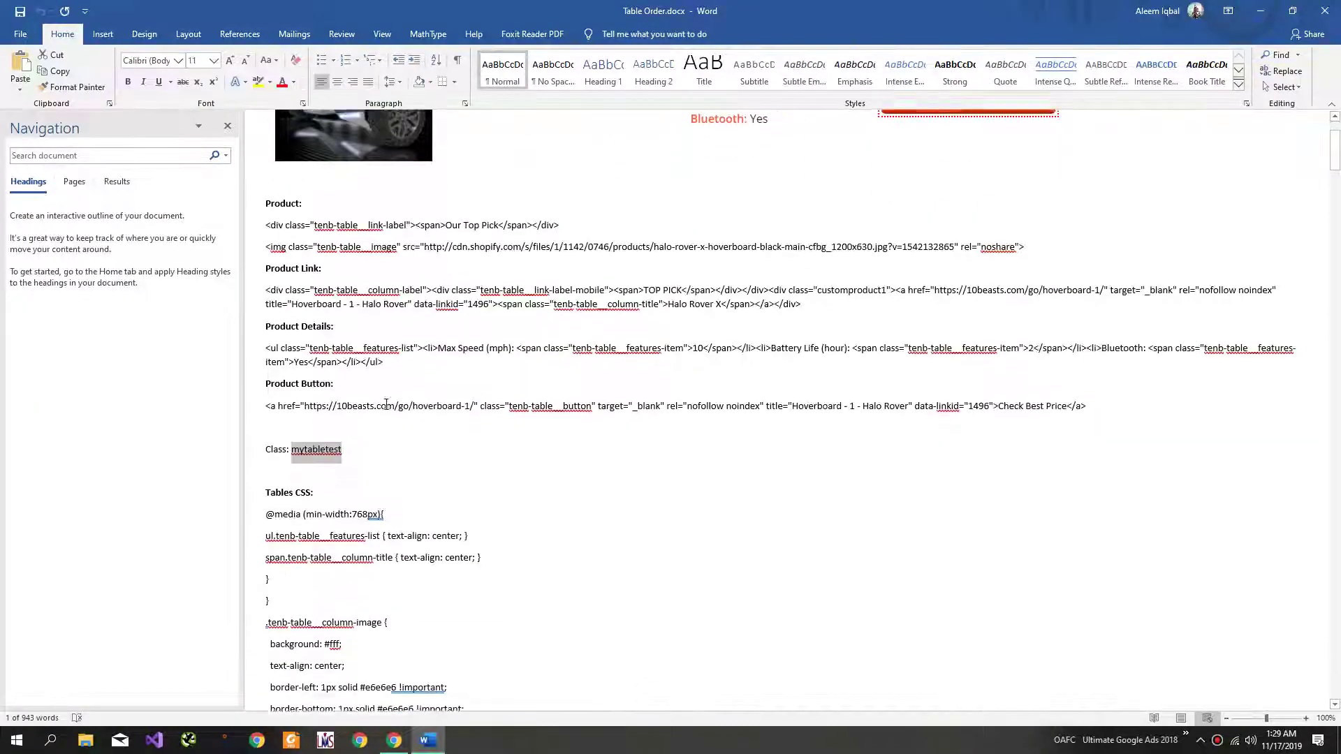
pyautogui.moveTo(264, 508); pyautogui.dragTo(428, 667)
pyautogui.hotkey('alt', 'Tab')
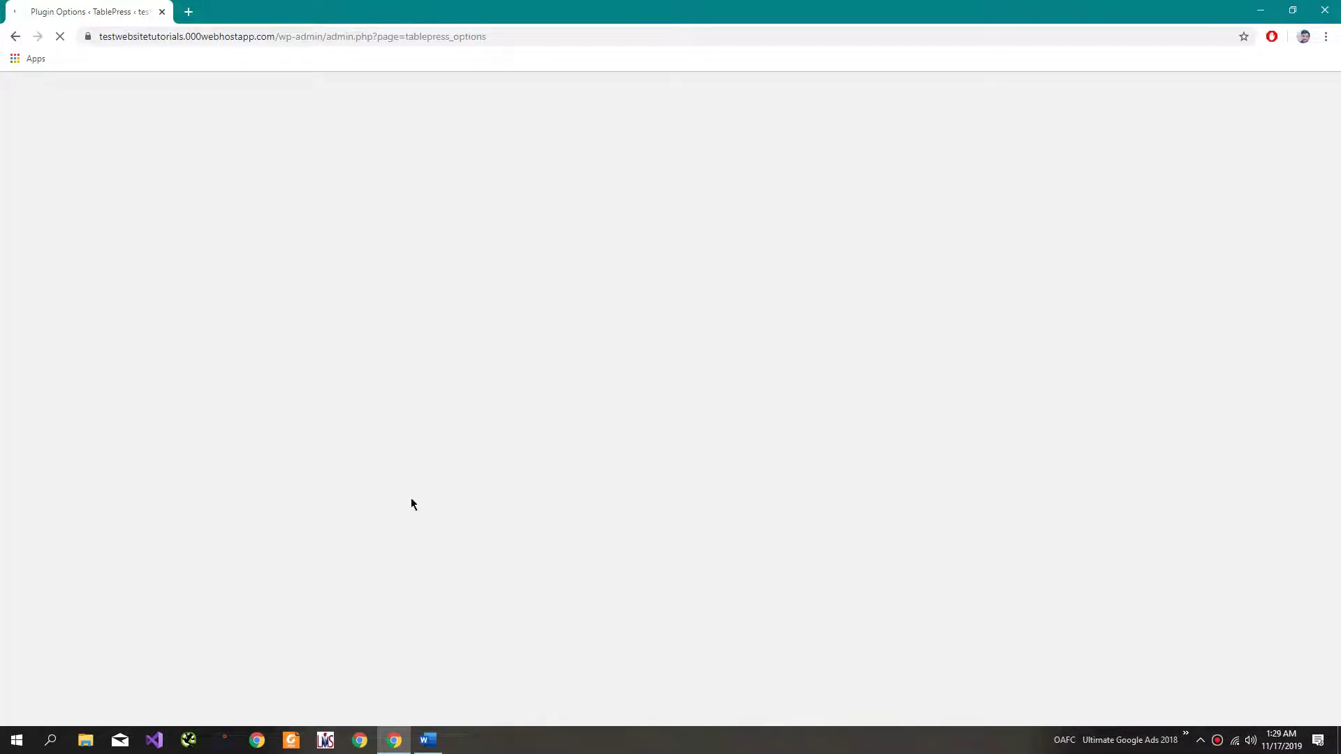
# Paste the CSS into Custom CSS, save the options, and return to All Tables.
pyautogui.scroll(-5, 416, 497)
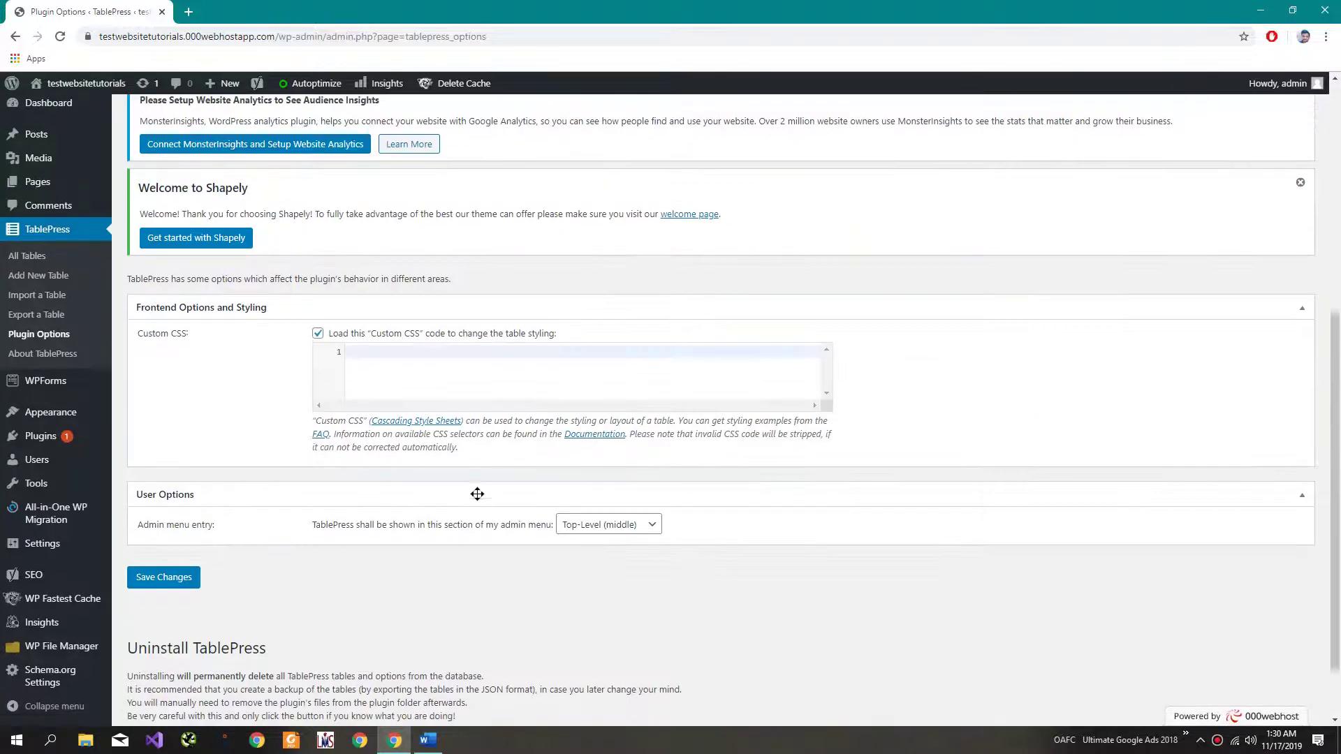
pyautogui.click(418, 380)
pyautogui.hotkey('ctrl', 'v')
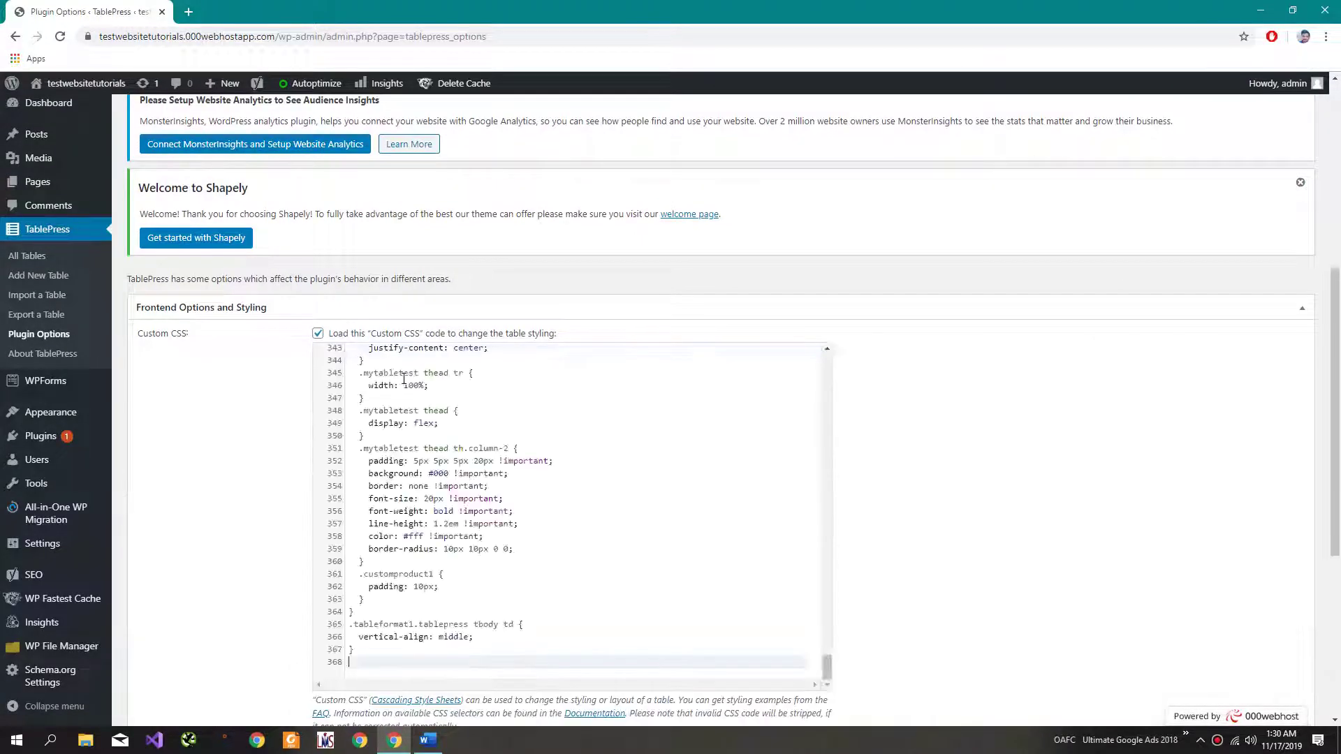
pyautogui.scroll(-5, 183, 509)
pyautogui.click(175, 501)
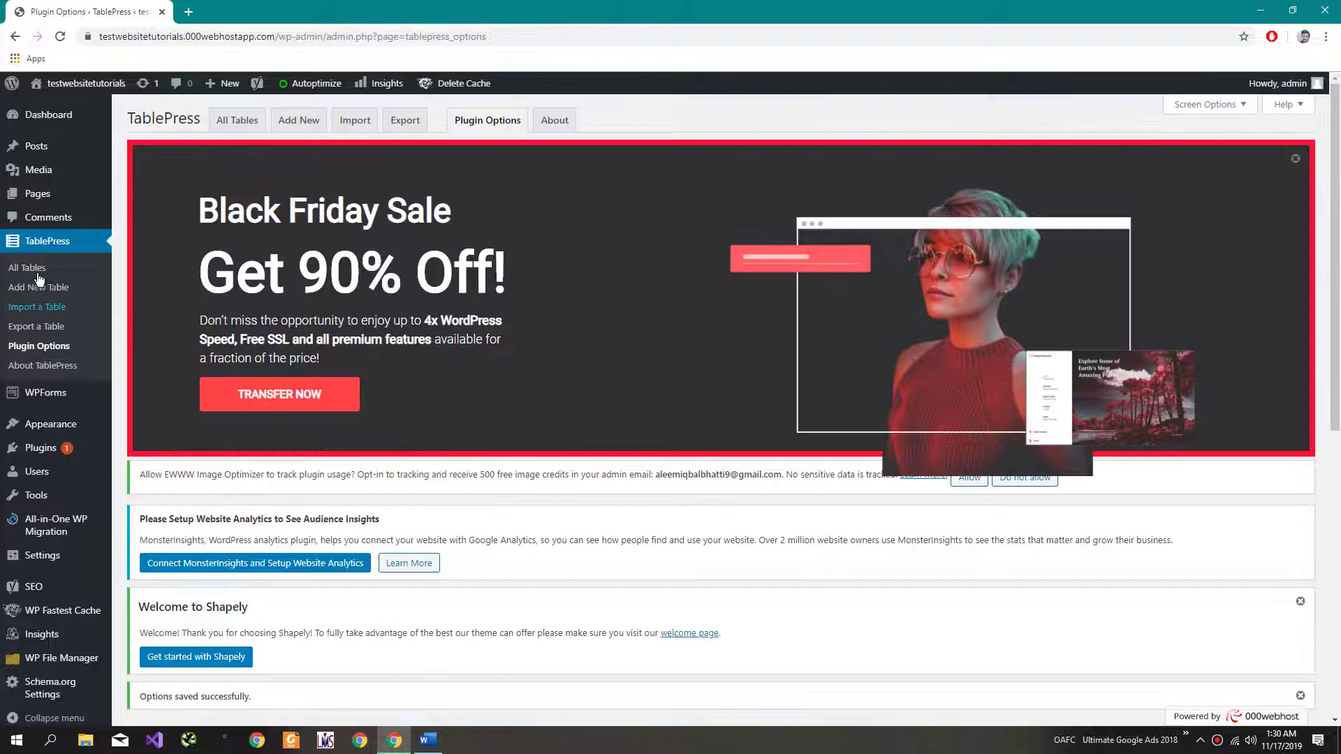
pyautogui.click(38, 275)
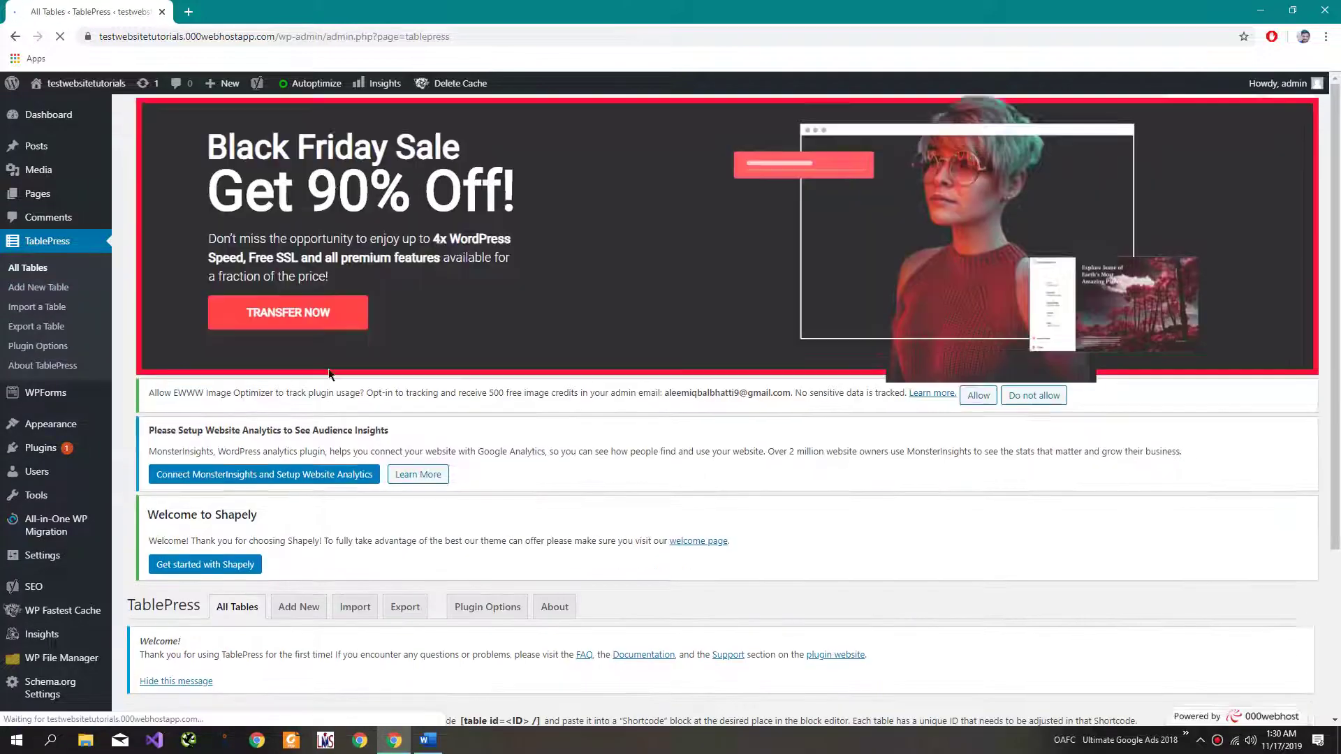
pyautogui.scroll(-4, 329, 370)
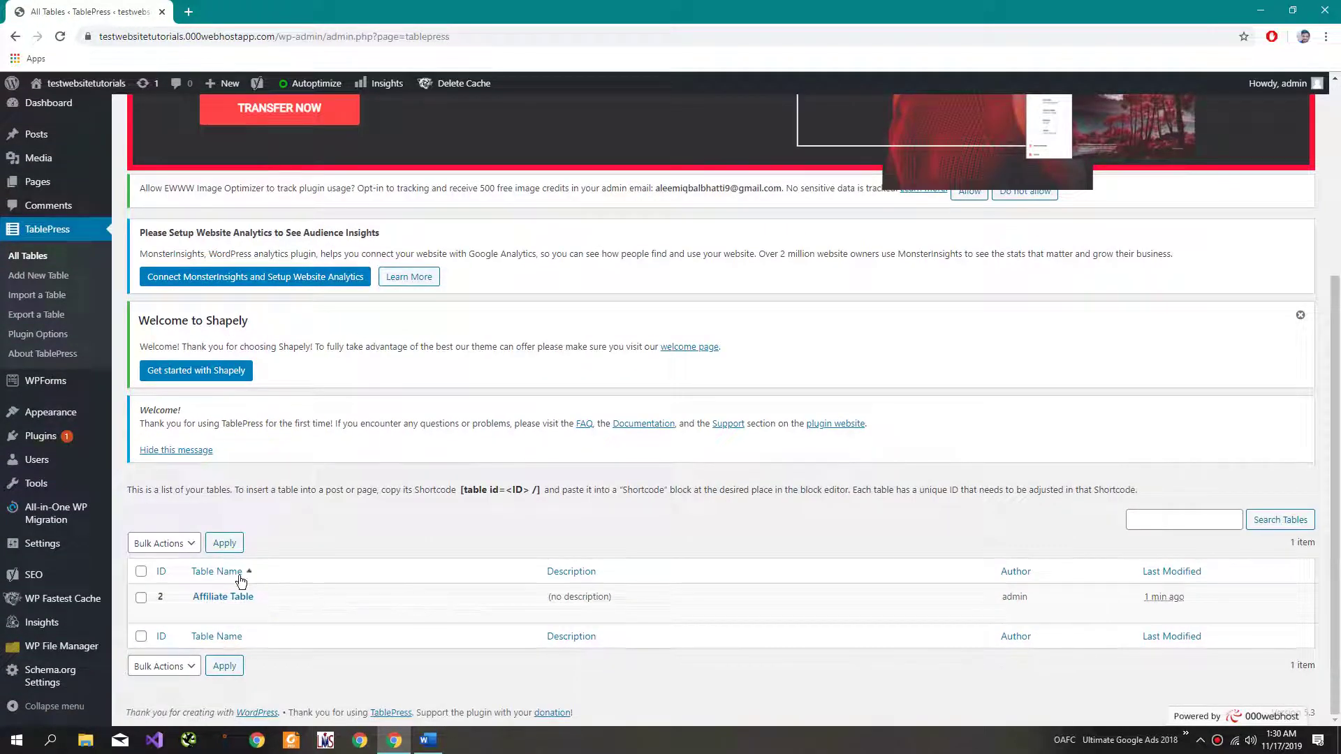
# Copy the Affiliate Table's [table id=2 /] shortcode and open a new page editor tab.
pyautogui.click(223, 597)
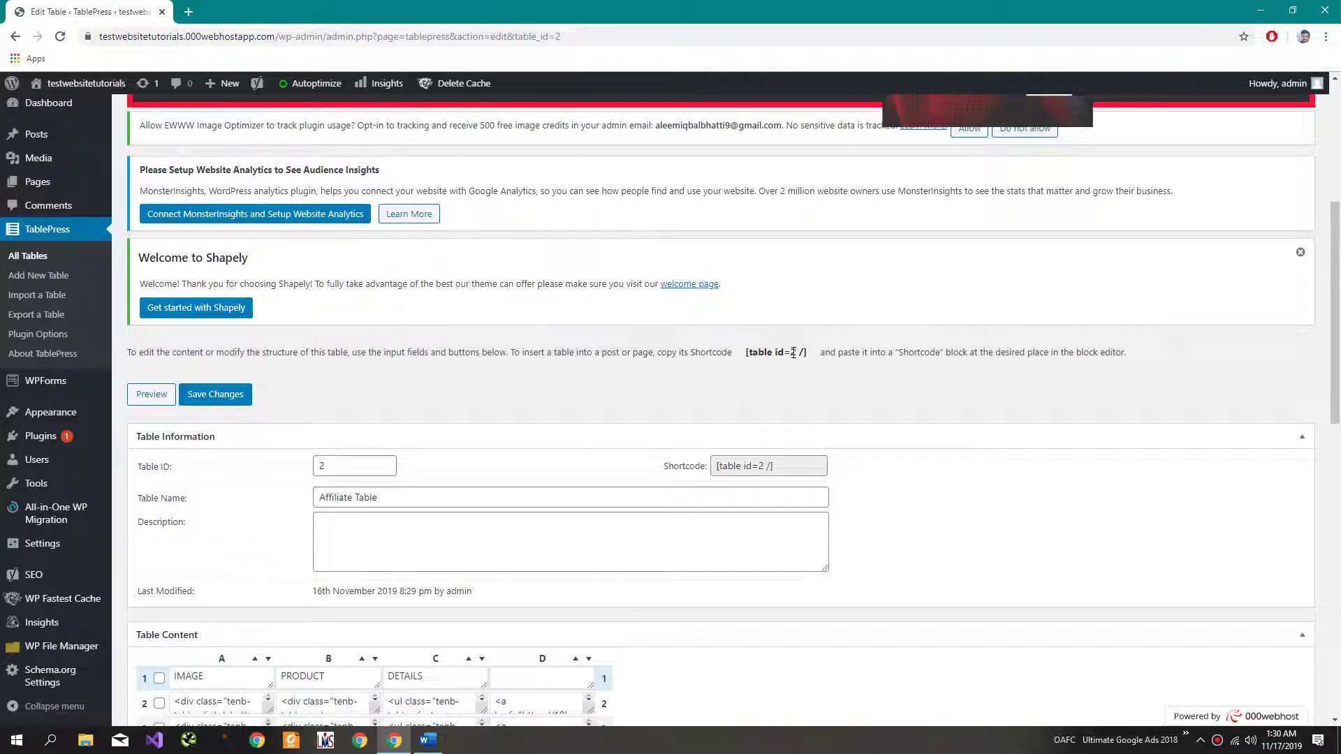
pyautogui.moveTo(807, 353); pyautogui.dragTo(747, 352)
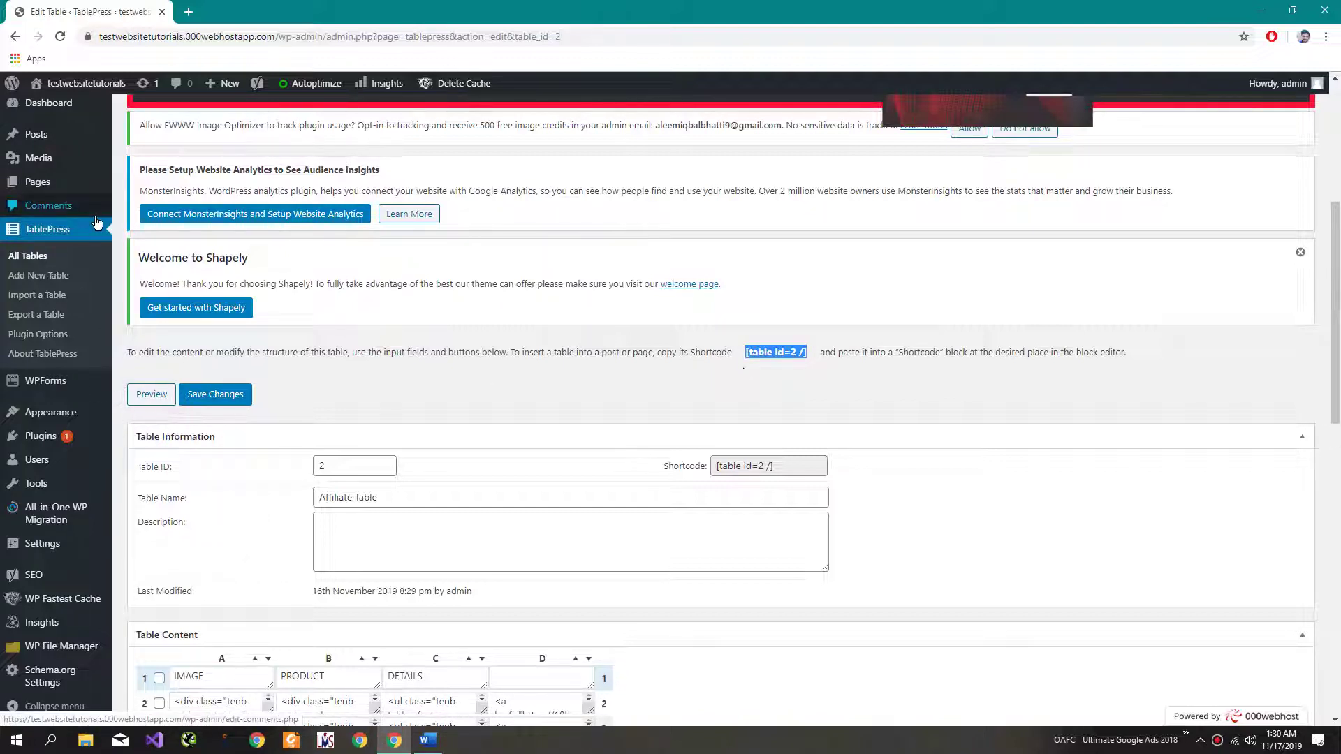
pyautogui.moveTo(95, 177)
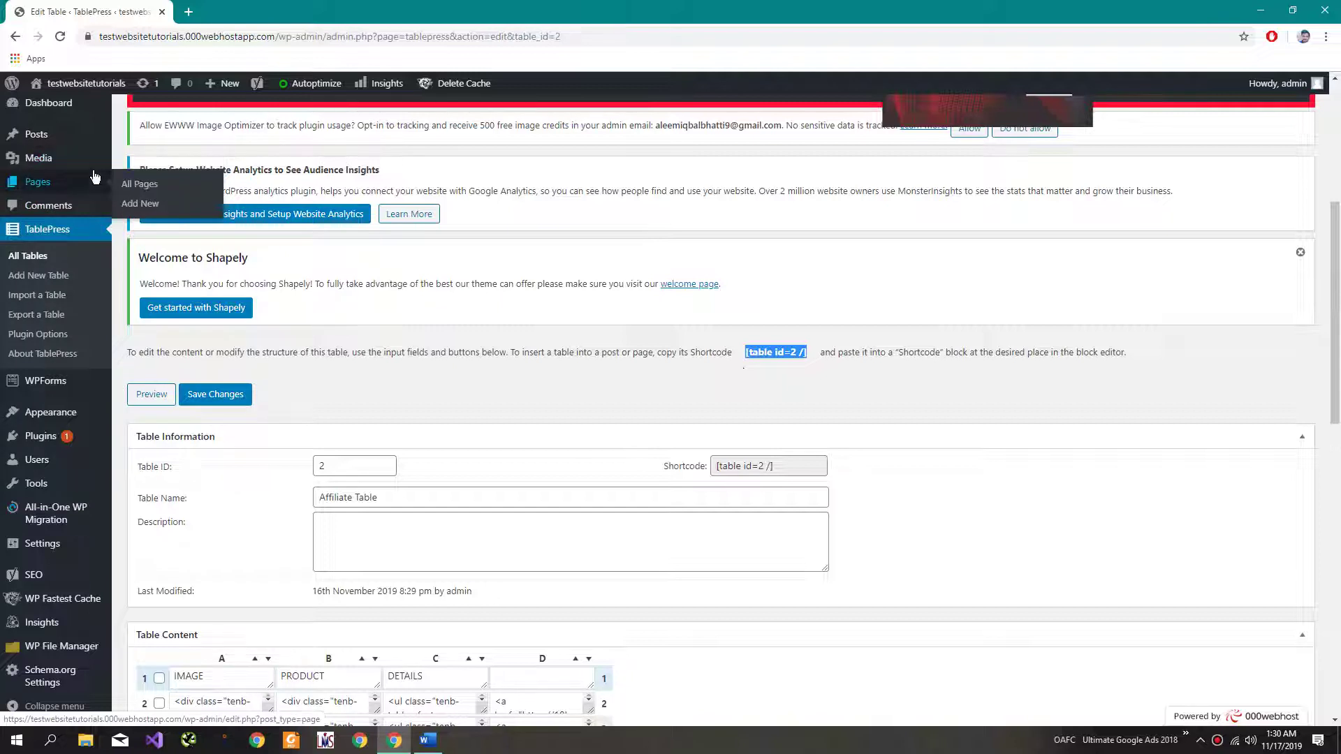
pyautogui.keyDown('ctrl'); pyautogui.click(192, 202); pyautogui.keyUp('ctrl')
pyautogui.click(257, 12)
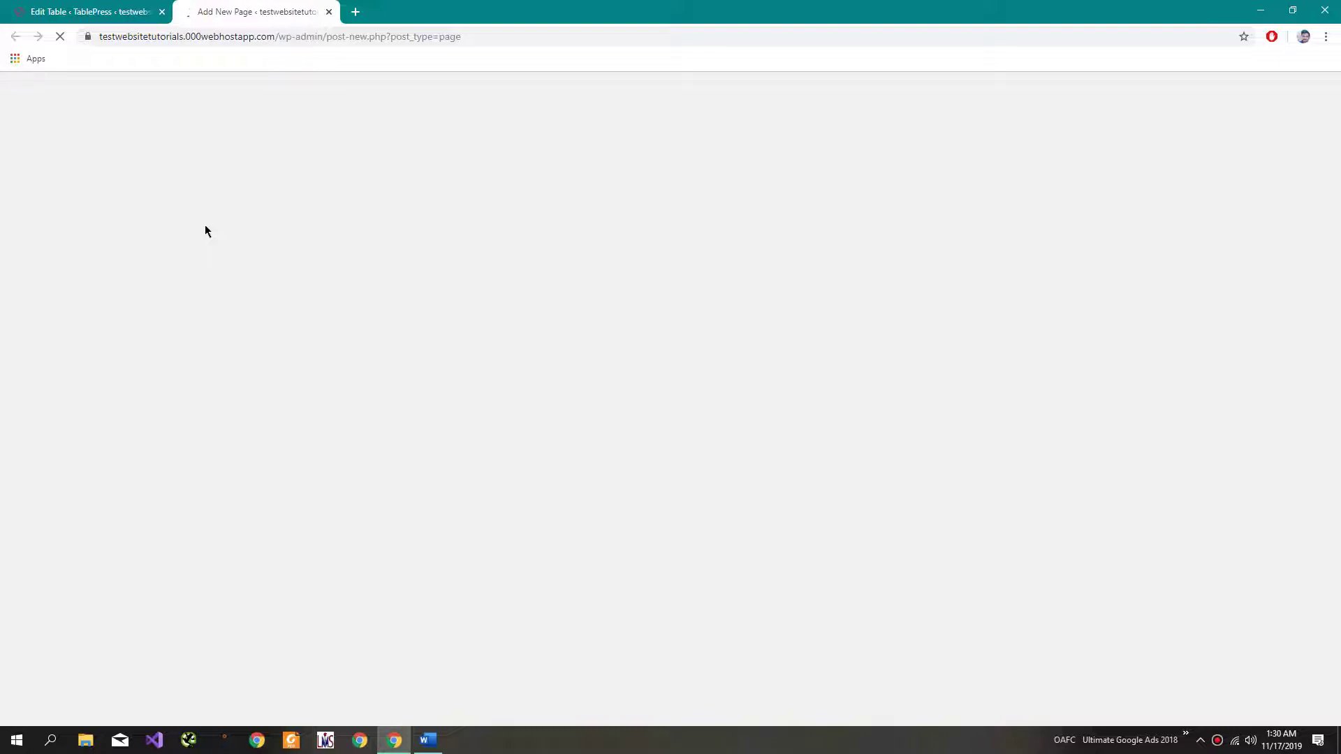
# Publish page 'Test Affiliate Tables' containing [table id=2 /] and view it live.
pyautogui.click(457, 277)
pyautogui.write('[table id=2 /]')
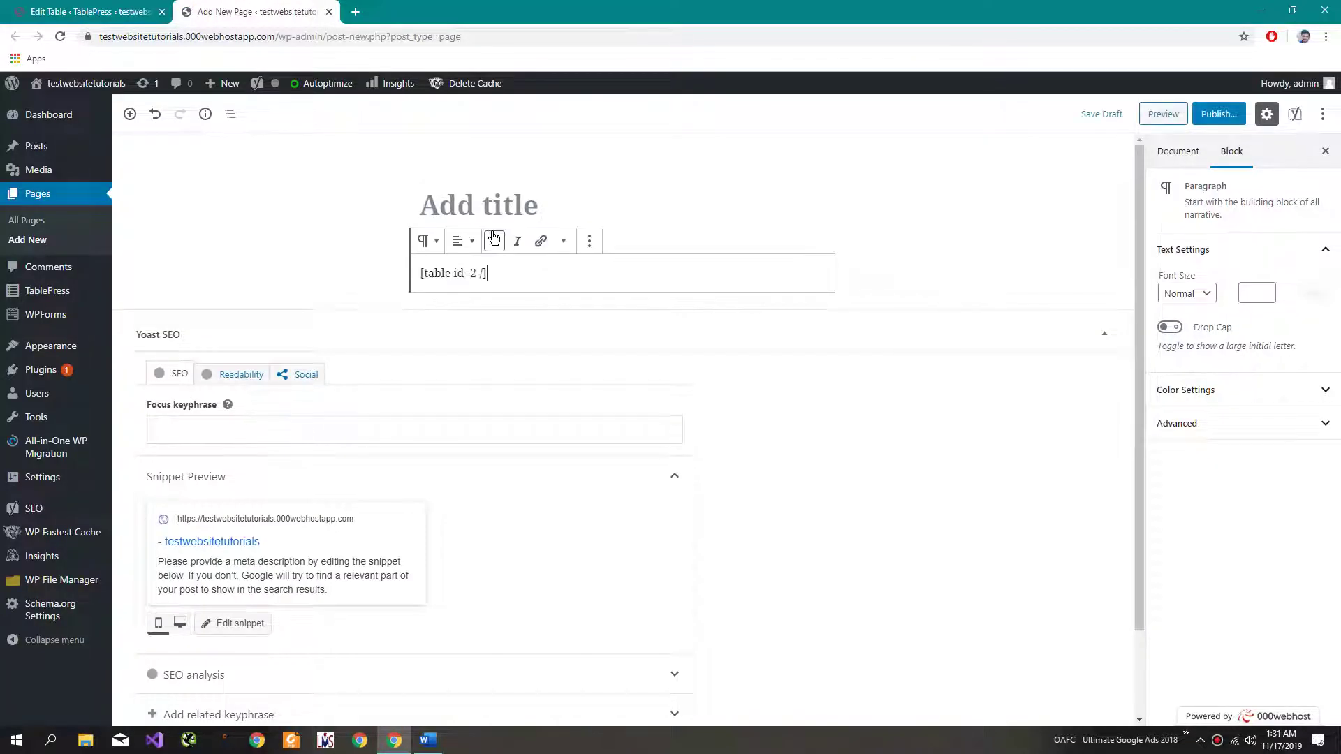
pyautogui.click(496, 207)
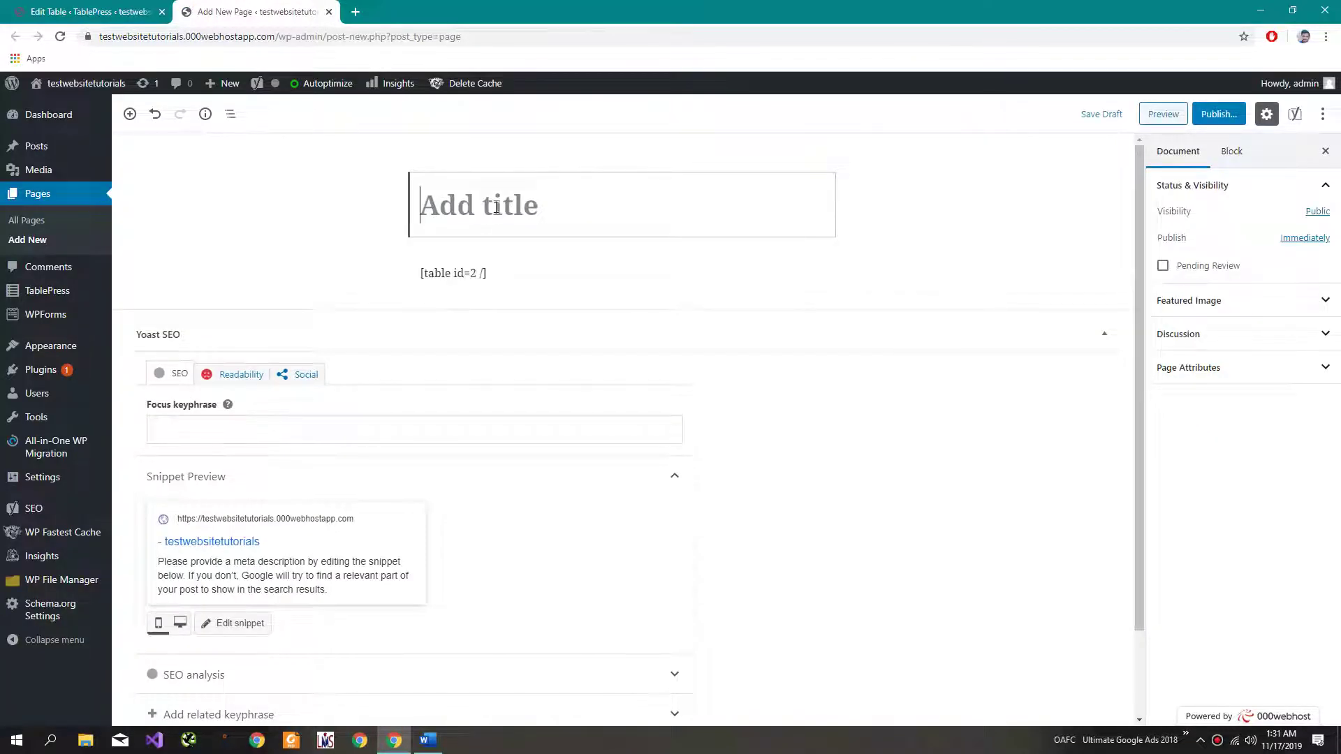
pyautogui.write('Test T')
pyautogui.press('BackSpace')
pyautogui.write('A')
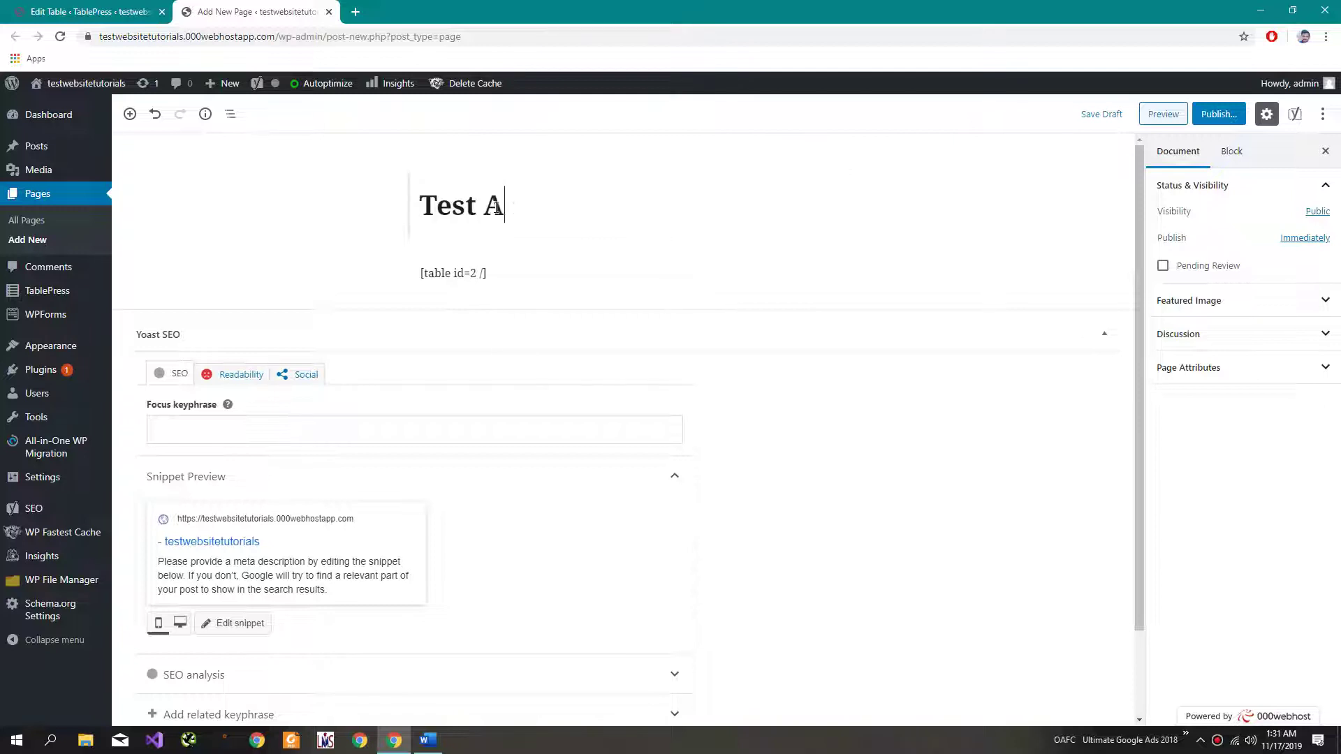
pyautogui.write('ffiliate Tables')
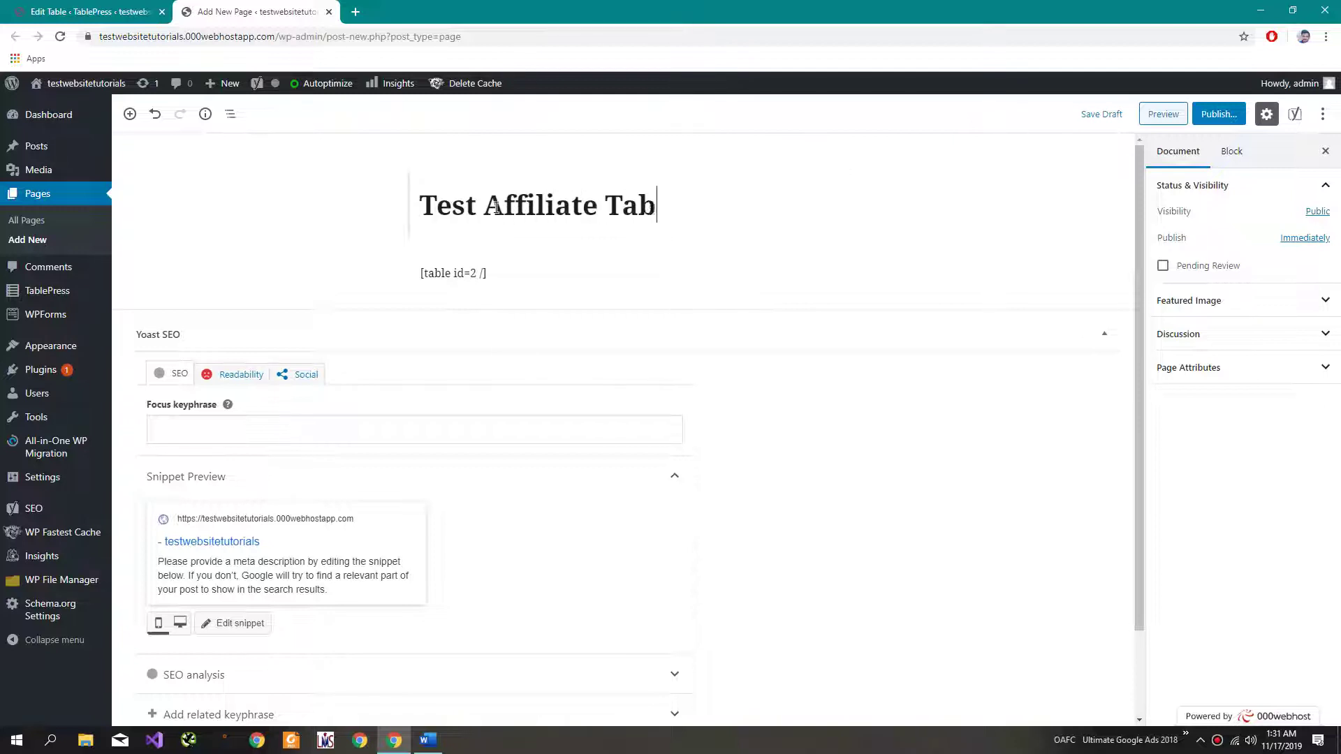
pyautogui.click(1229, 114)
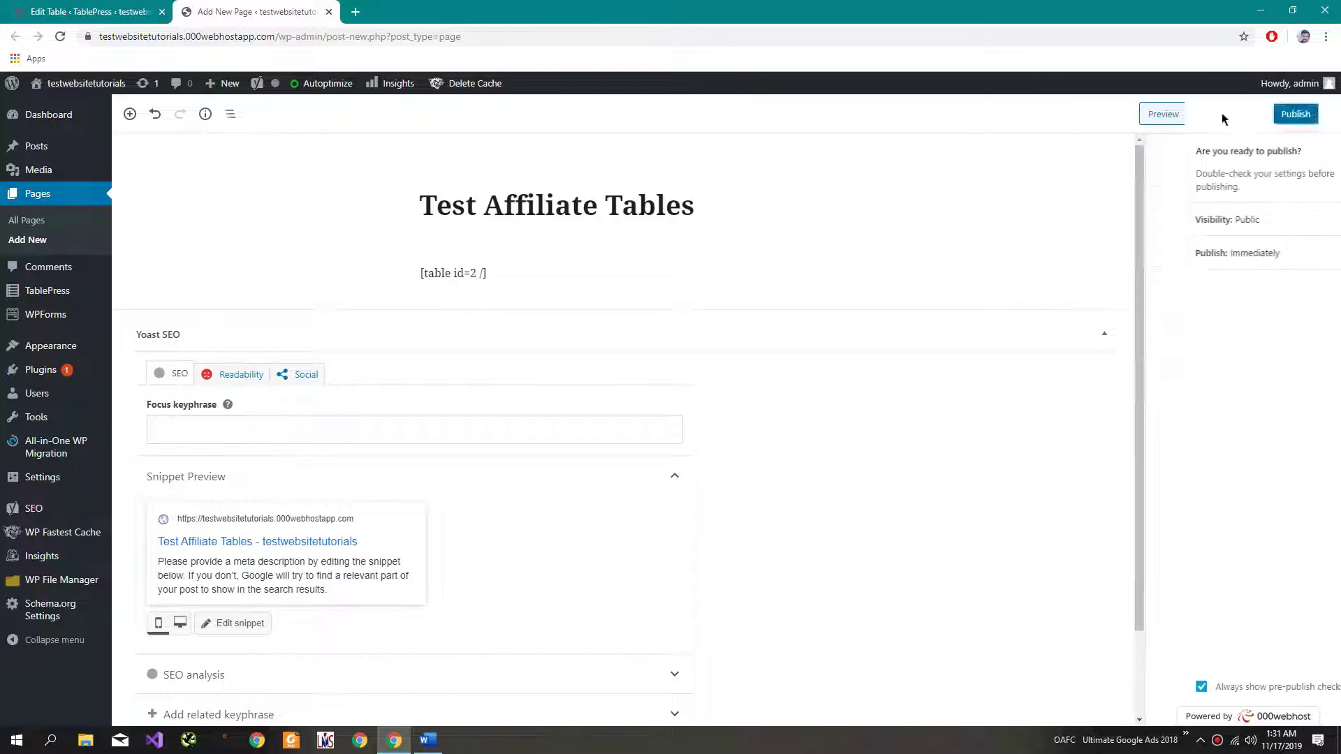
pyautogui.click(1255, 118)
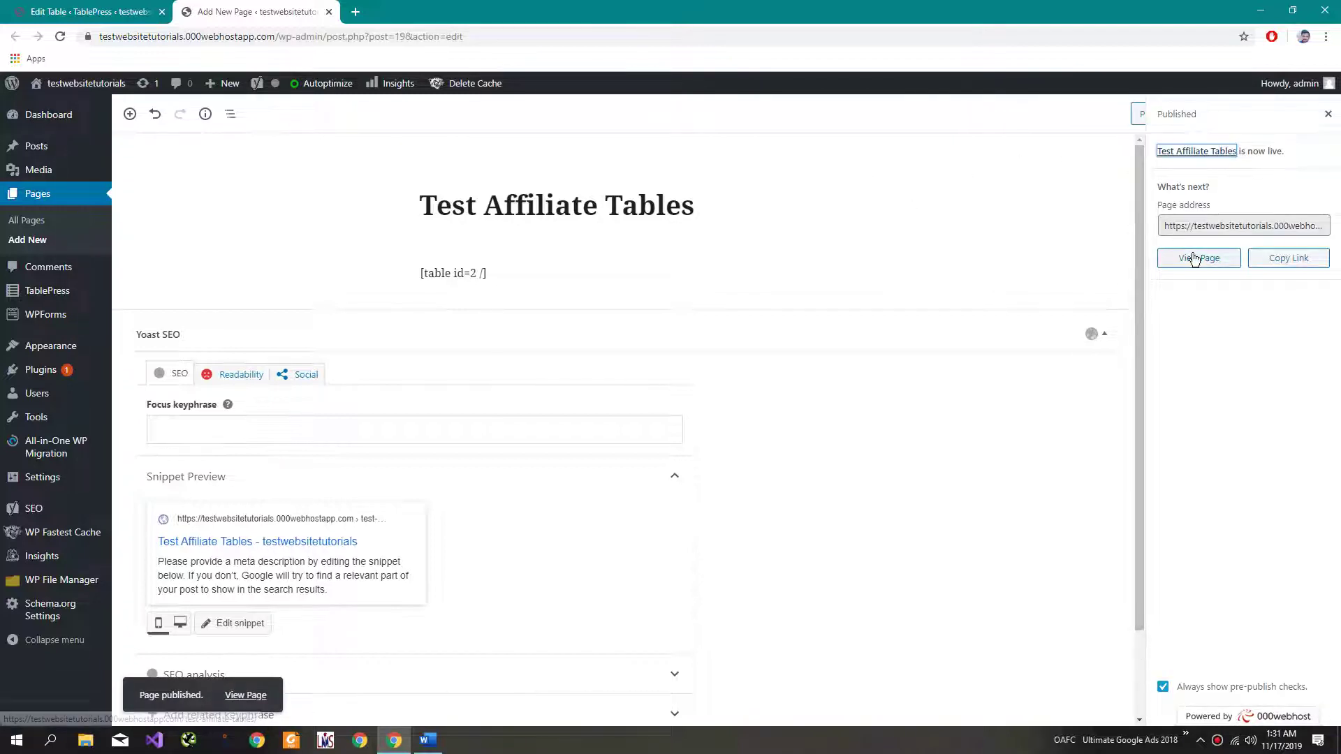
pyautogui.click(1195, 259)
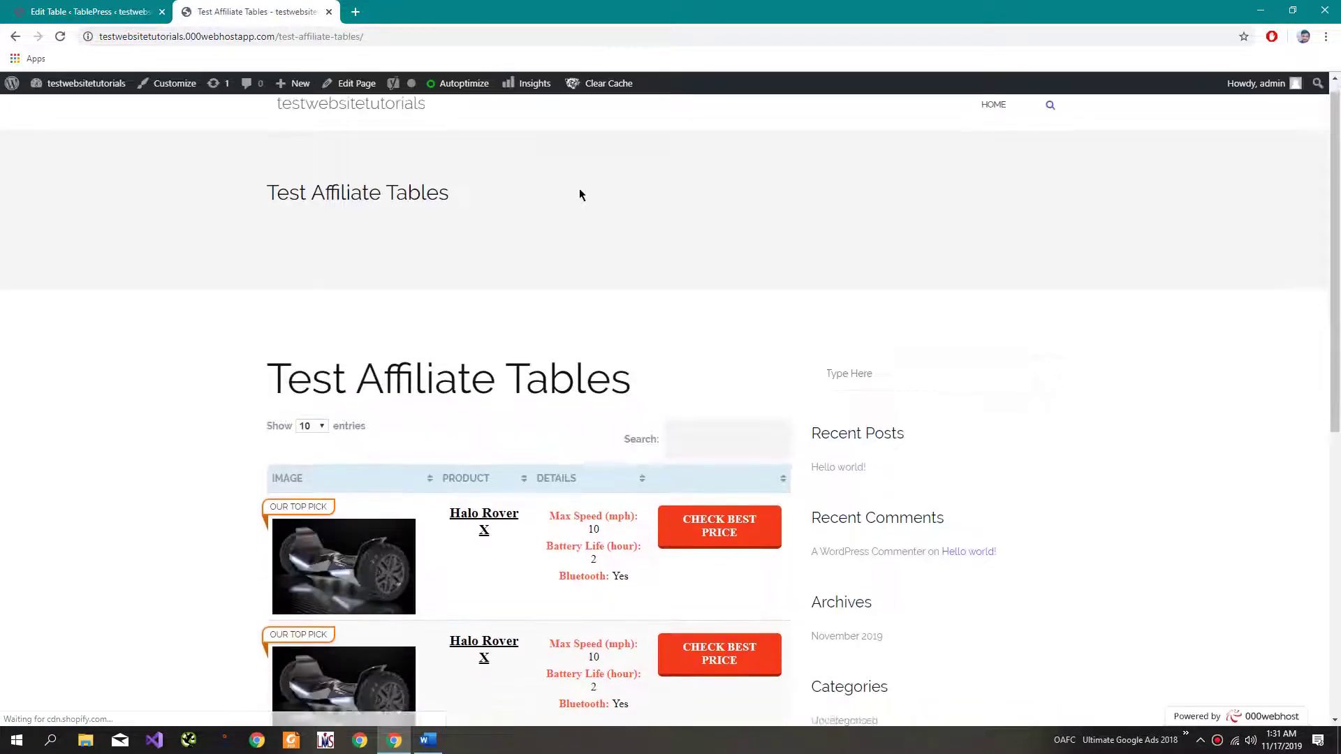
# Turn off Use DataTables for the Affiliate Table and save the change.
pyautogui.scroll(-5, 580, 194)
pyautogui.scroll(3, 606, 223)
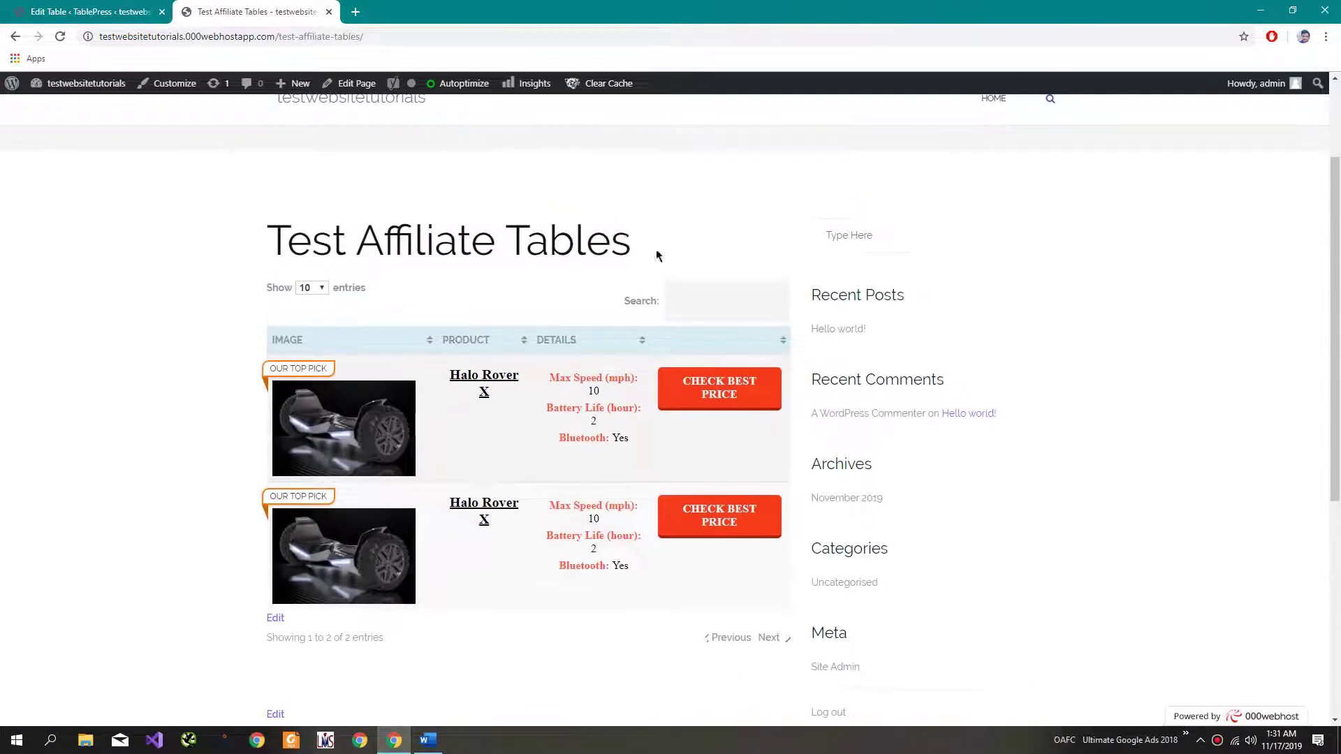
pyautogui.click(82, 14)
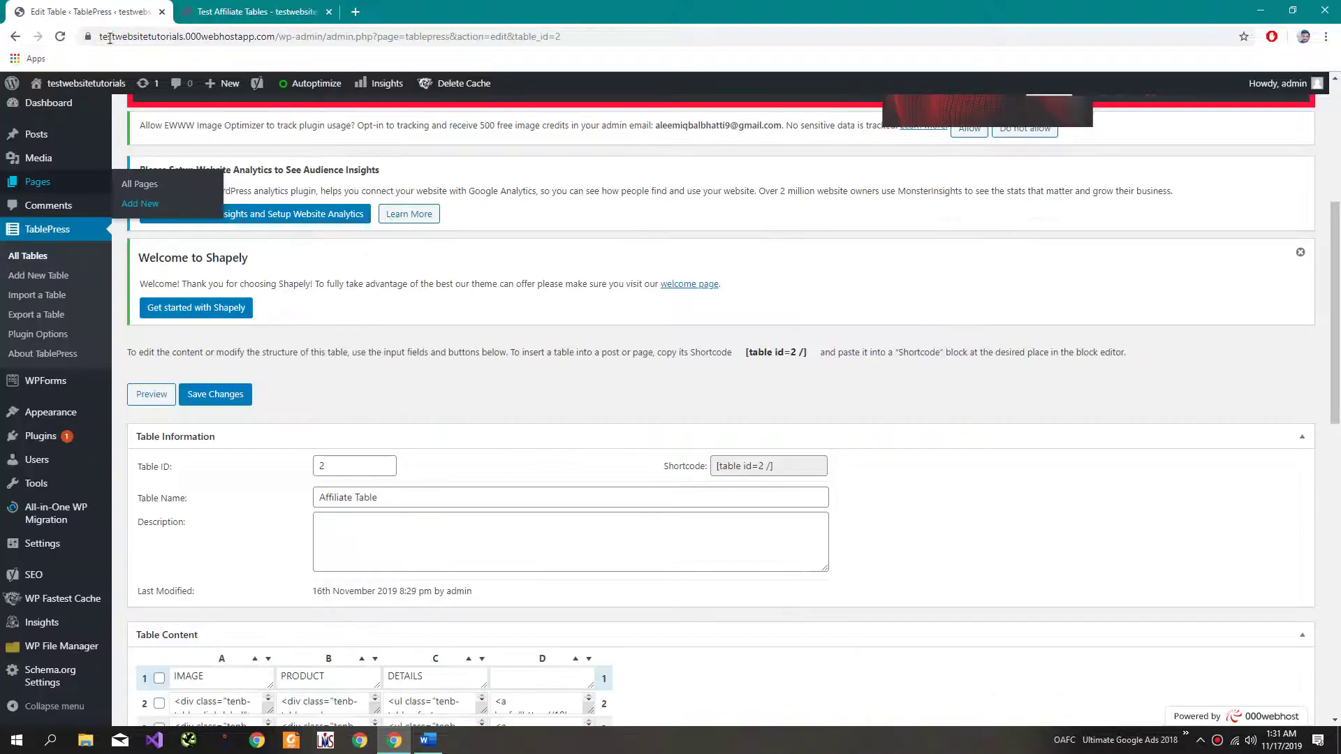
pyautogui.scroll(-6, 176, 327)
pyautogui.scroll(-6, 458, 431)
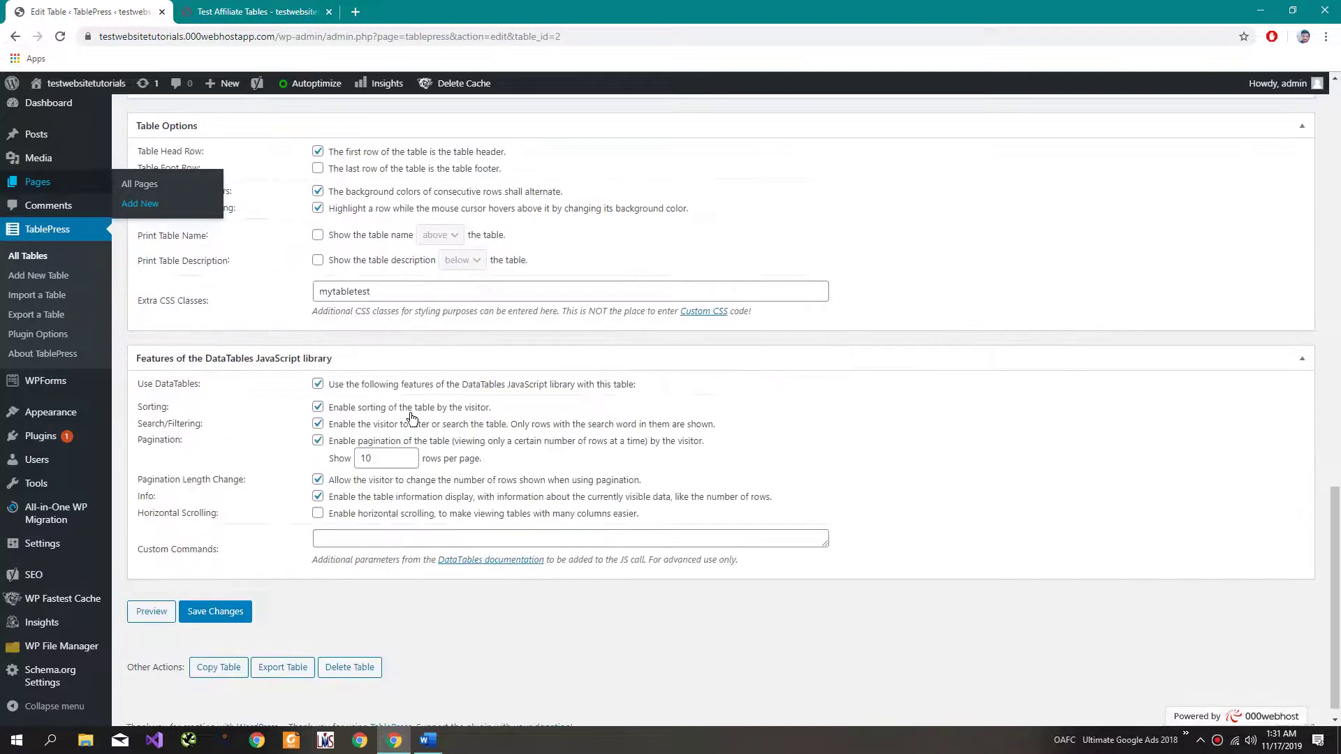
pyautogui.click(318, 384)
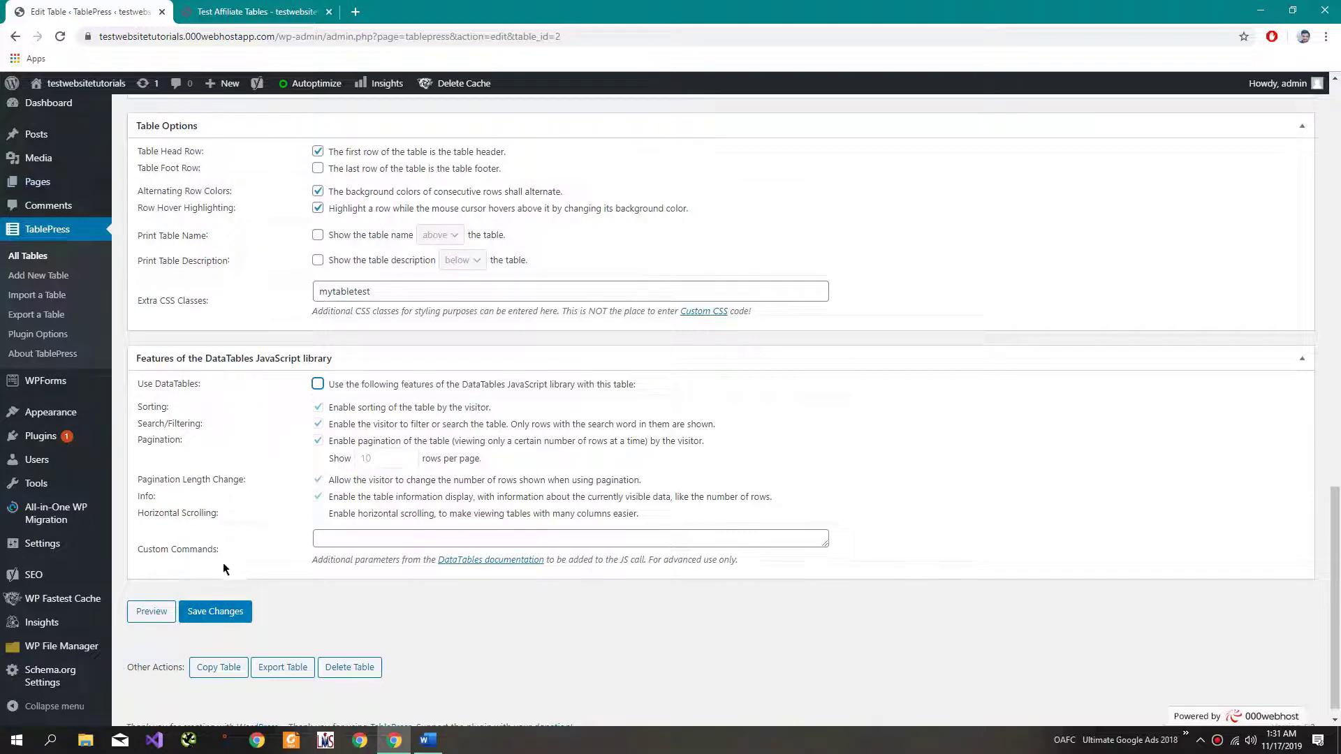
pyautogui.click(208, 612)
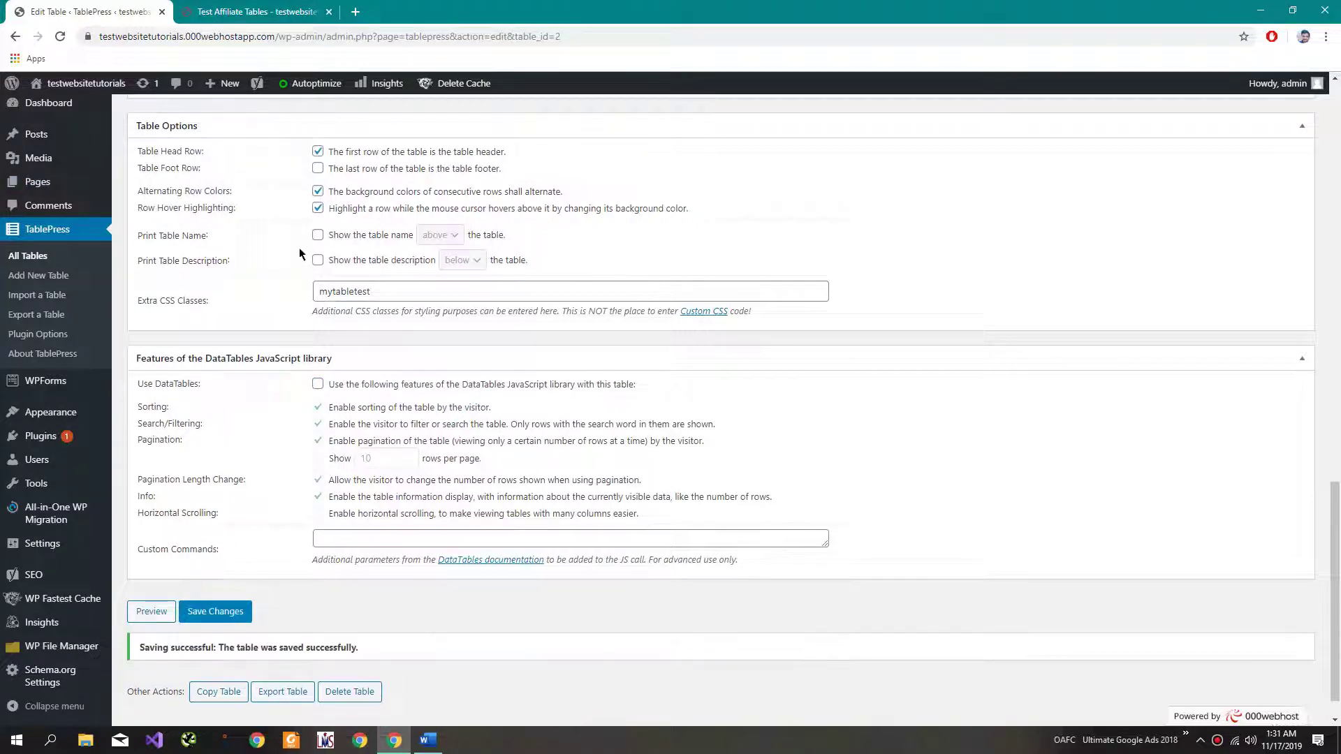
# Reload the live page to check the plain table, and open a background page editor.
pyautogui.click(202, 12)
pyautogui.press('F5')
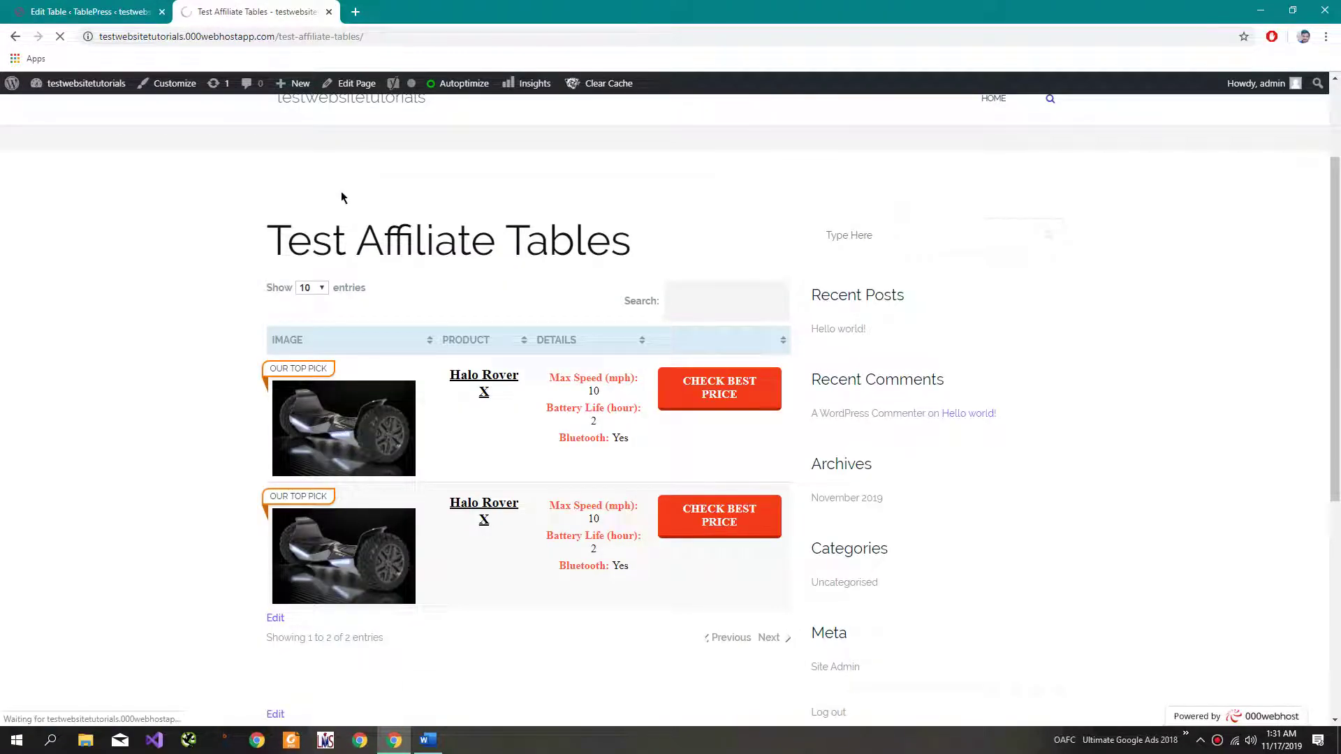
pyautogui.click(125, 7)
pyautogui.moveTo(38, 182)
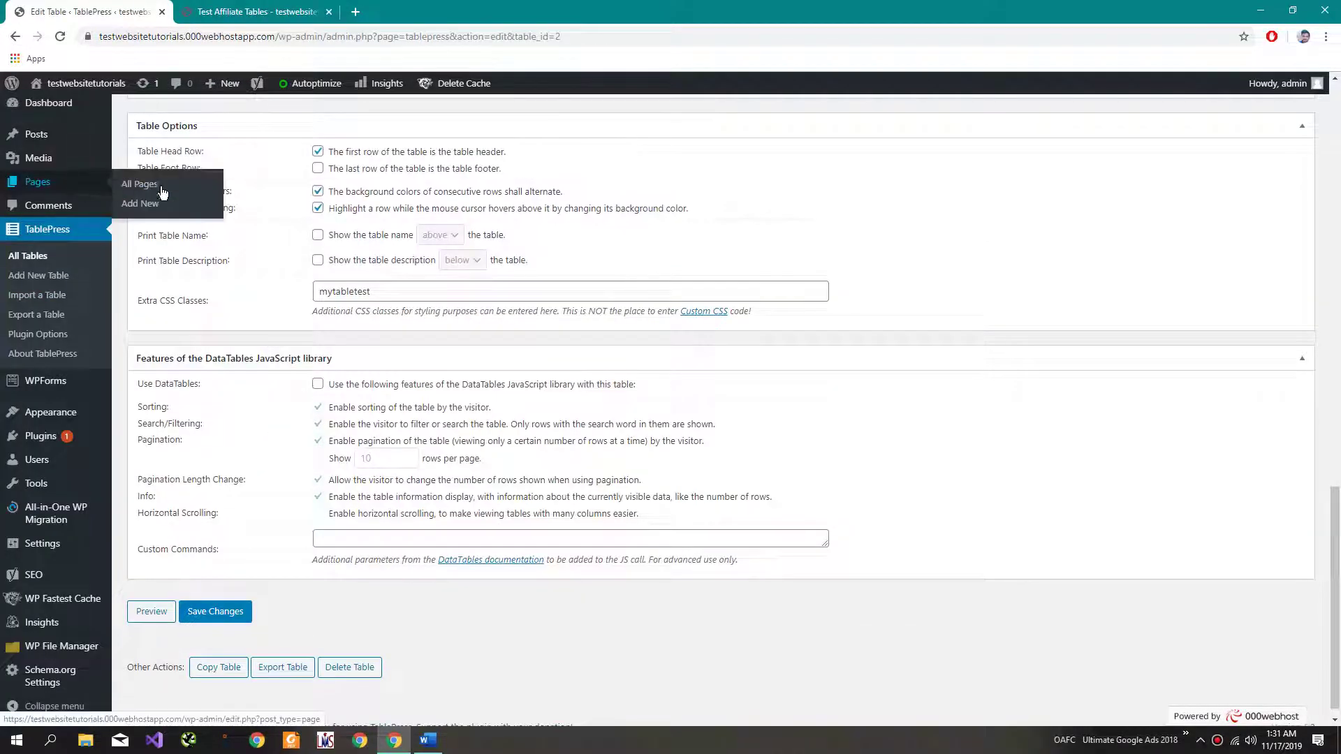
pyautogui.middleClick(140, 203)
pyautogui.click(295, 5)
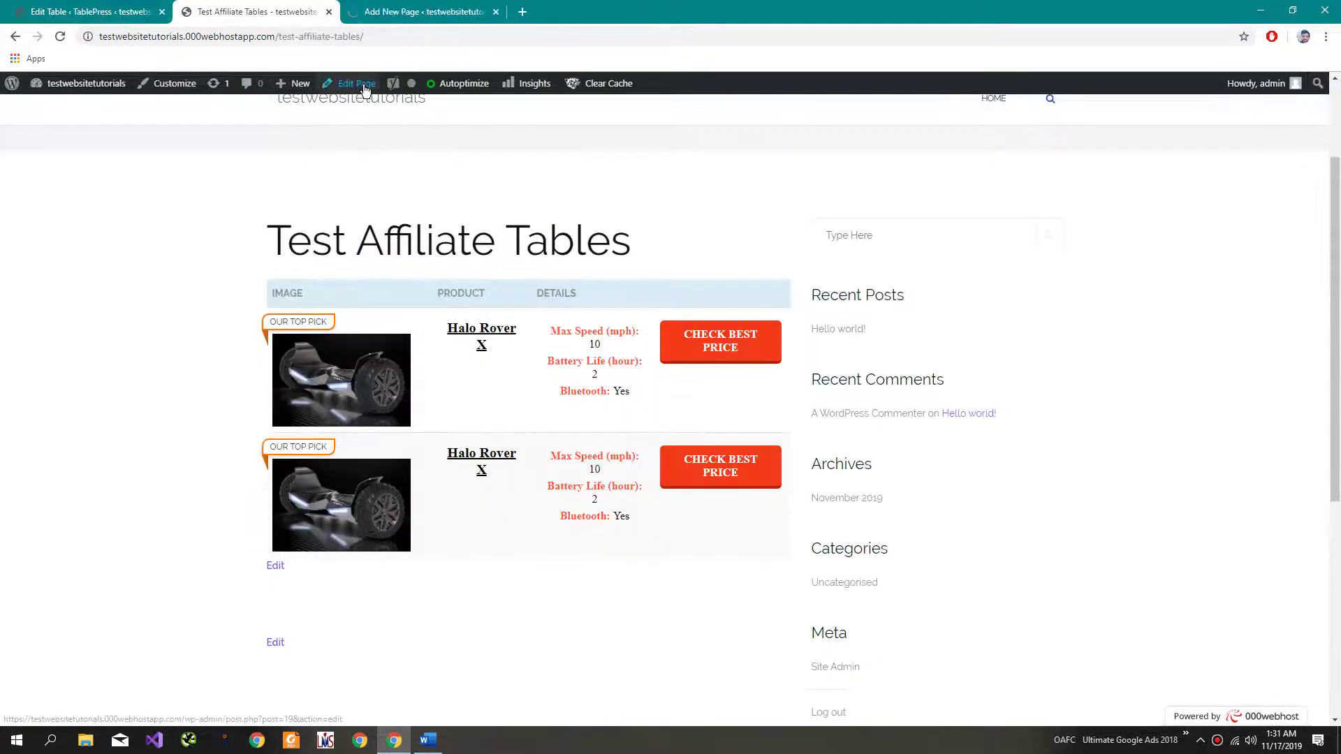
# Go from the pages list to Appearance > Widgets.
pyautogui.click(374, 7)
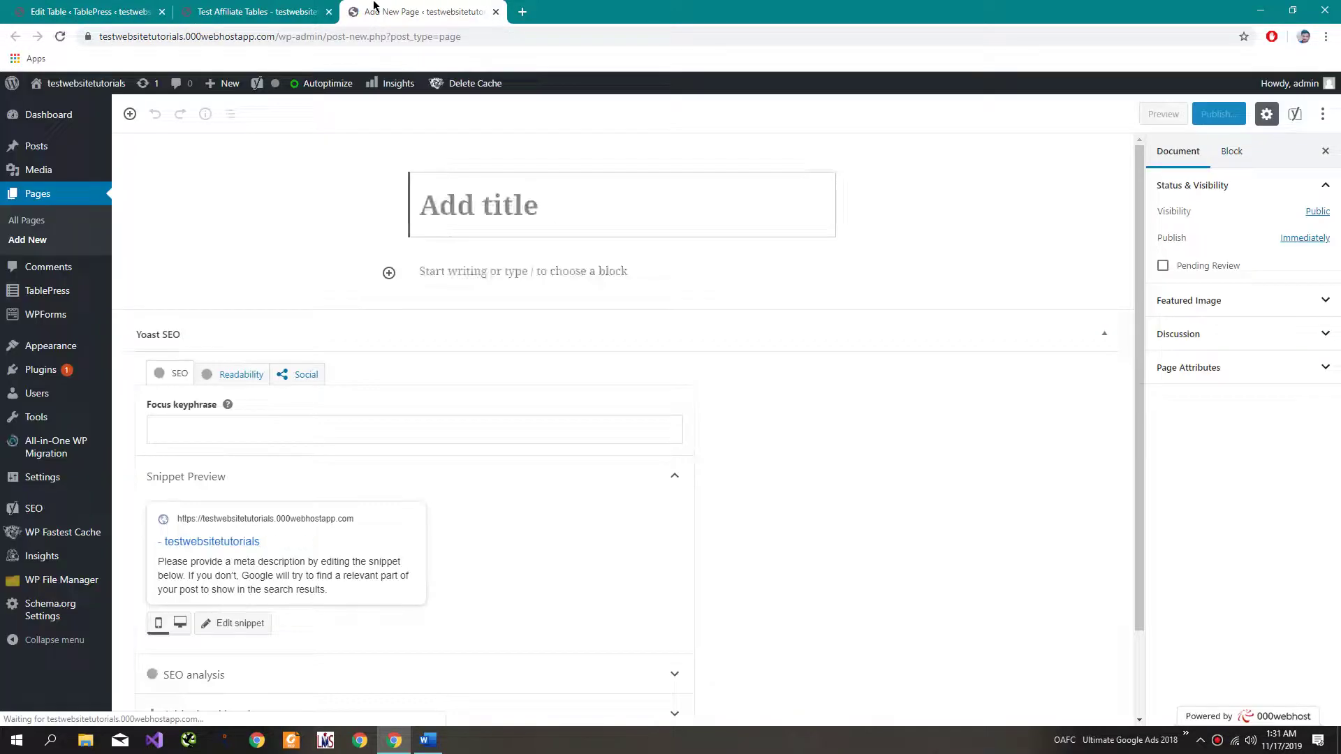
pyautogui.click(46, 228)
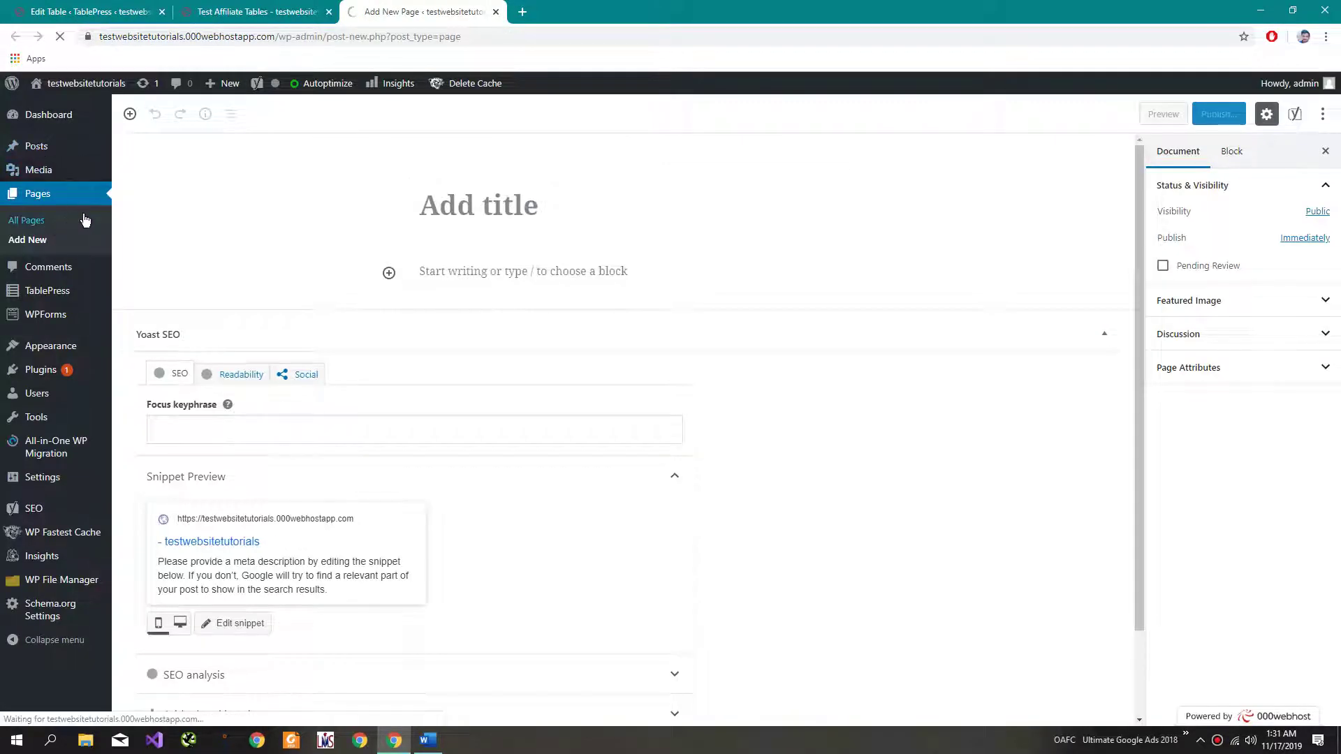
pyautogui.scroll(-4, 353, 311)
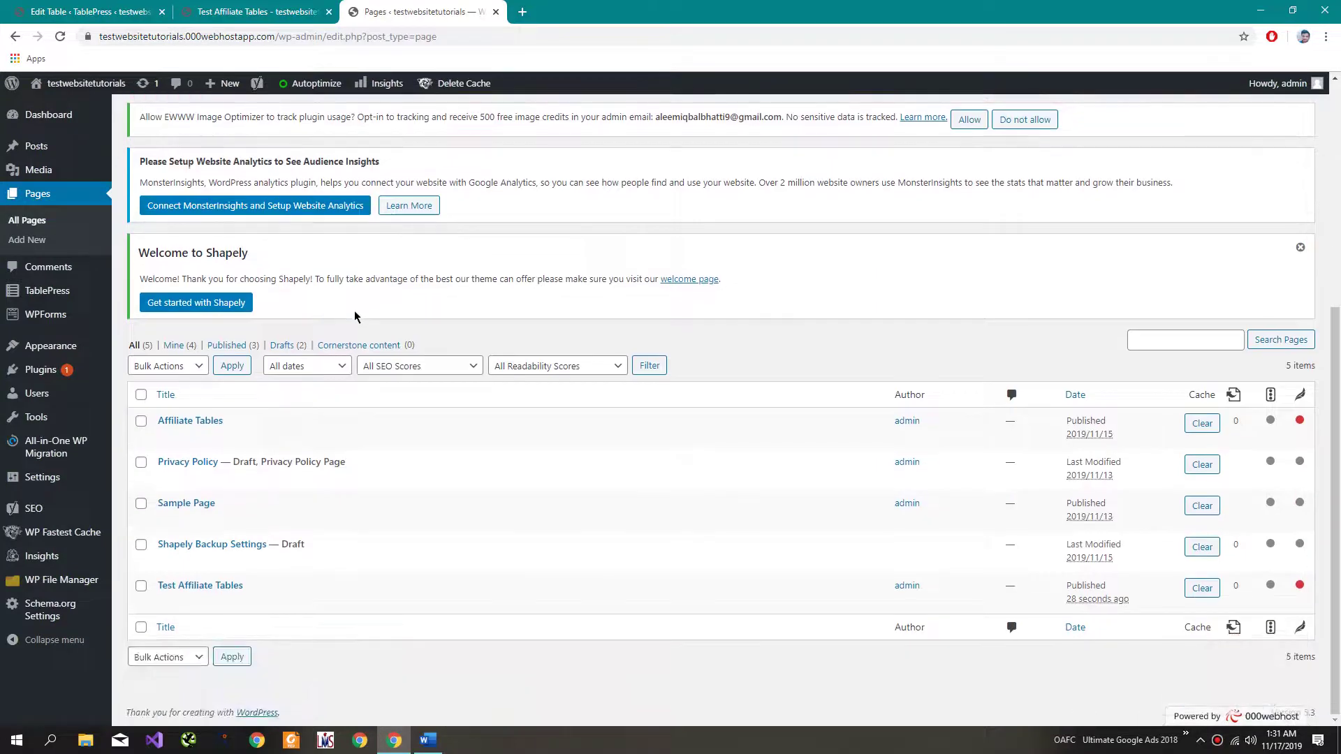
pyautogui.scroll(3, 100, 176)
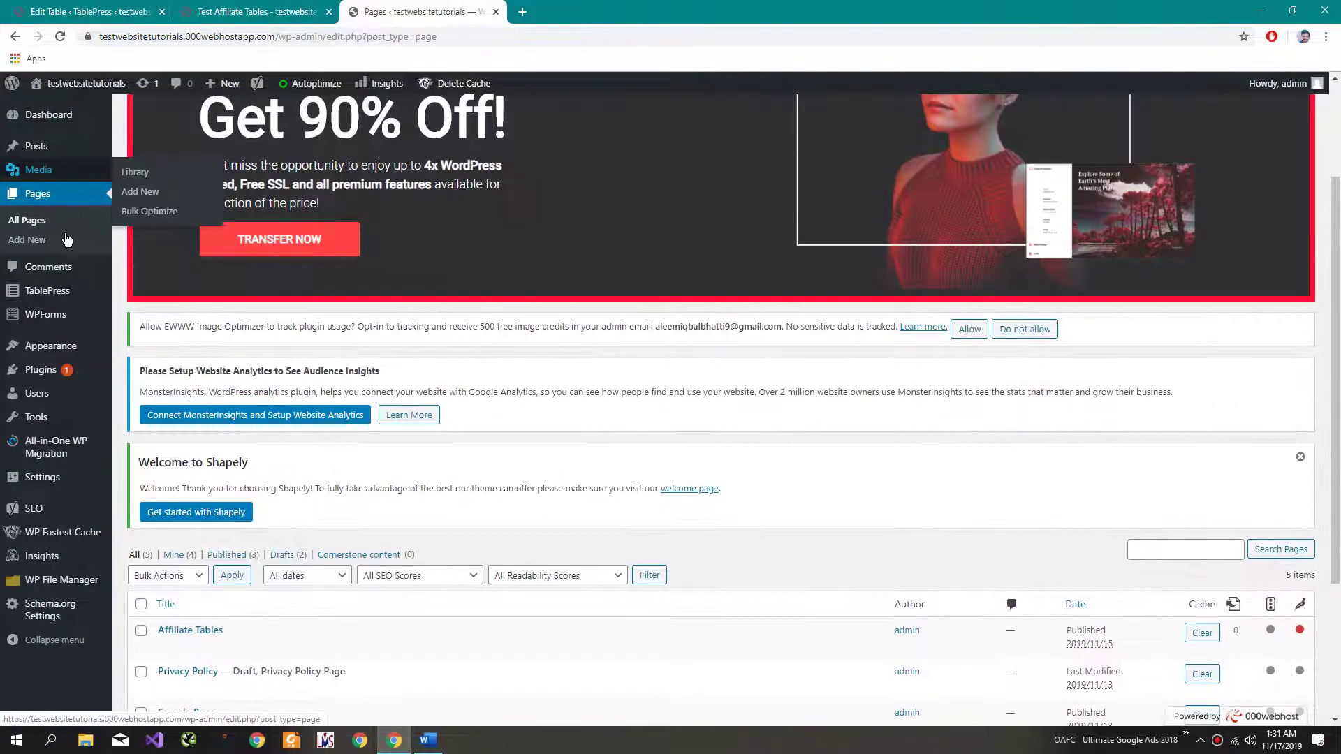
pyautogui.moveTo(80, 356)
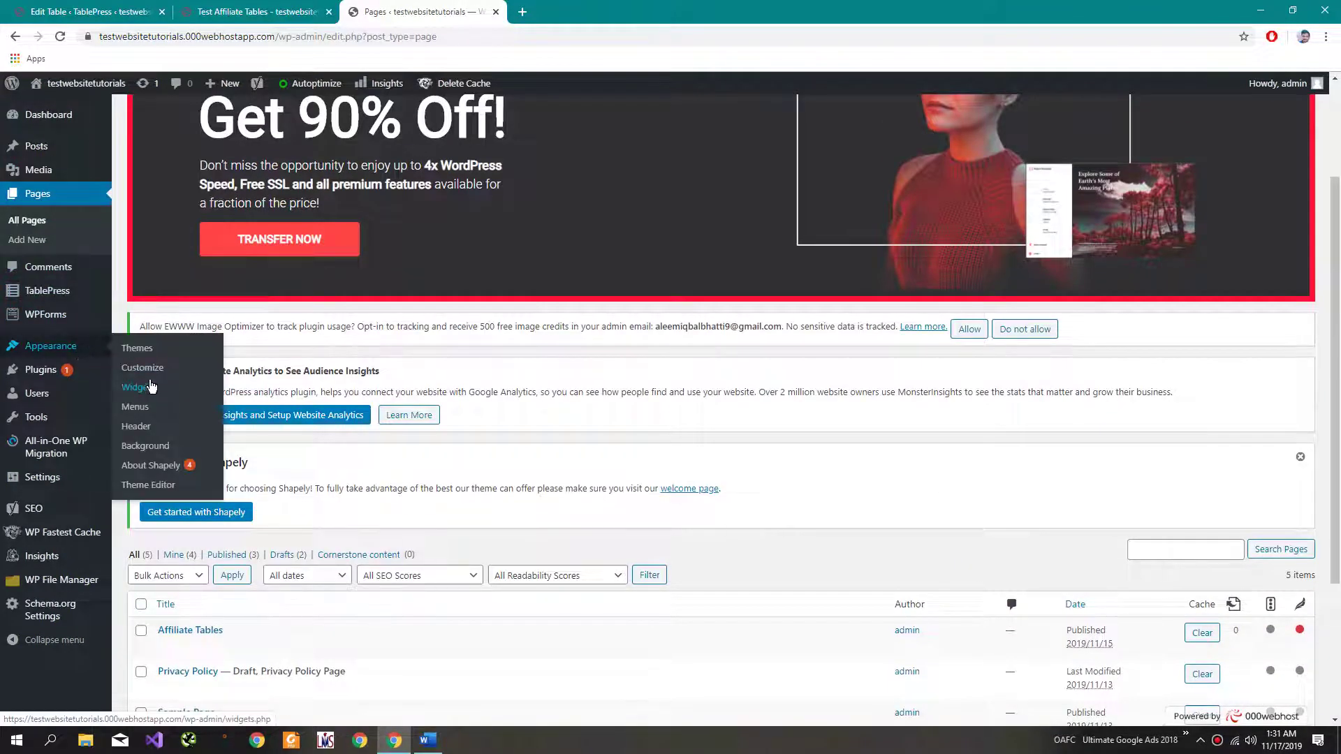
pyautogui.click(143, 387)
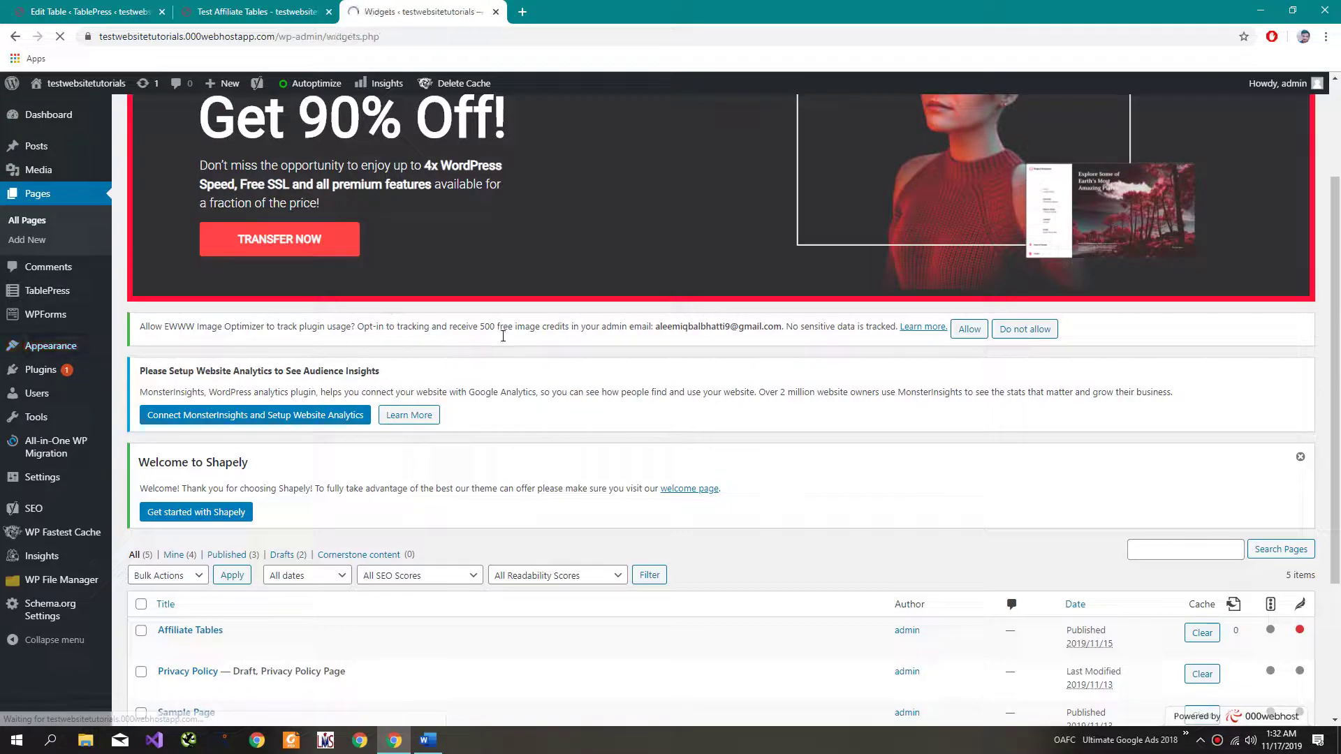
pyautogui.scroll(-8, 491, 331)
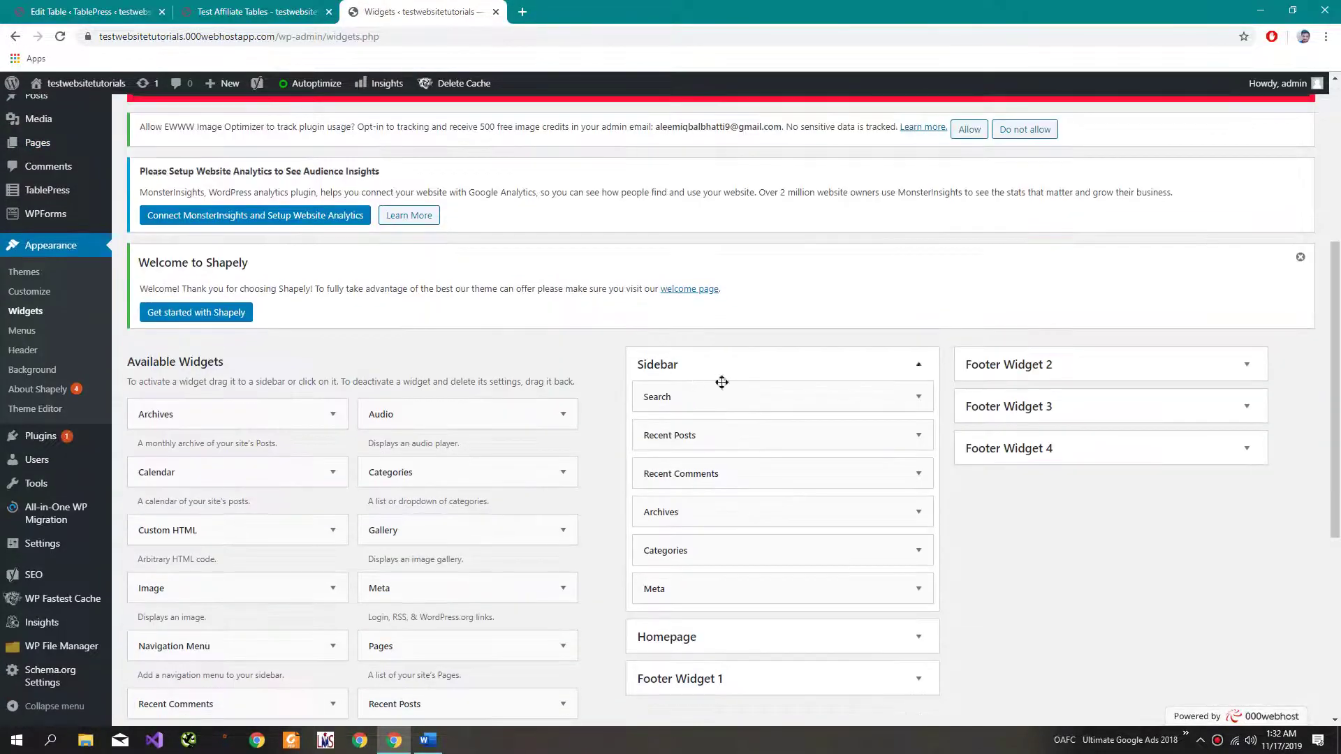
# Drag Recent Comments, Categories, Meta, Archives, Recent Posts and Search out of the Sidebar, then reload the live page.
pyautogui.moveTo(486, 292); pyautogui.dragTo(503, 265)
pyautogui.moveTo(739, 311); pyautogui.dragTo(419, 307)
pyautogui.moveTo(714, 264); pyautogui.dragTo(344, 263)
pyautogui.moveTo(685, 235); pyautogui.dragTo(419, 237)
pyautogui.moveTo(697, 199); pyautogui.dragTo(365, 210)
pyautogui.click(279, 19)
pyautogui.press('F5')
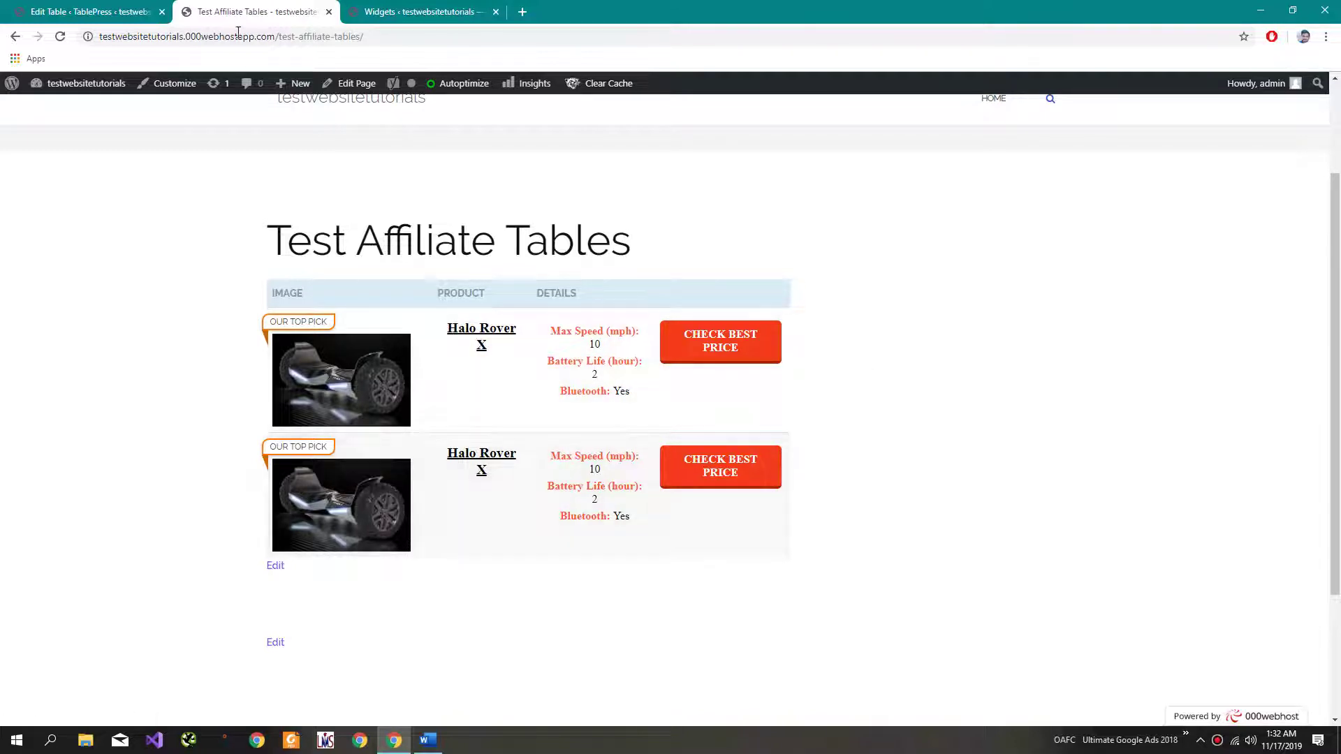
# Switch the Test Affiliate Tables page to the Full Width template and update it.
pyautogui.middleClick(349, 83)
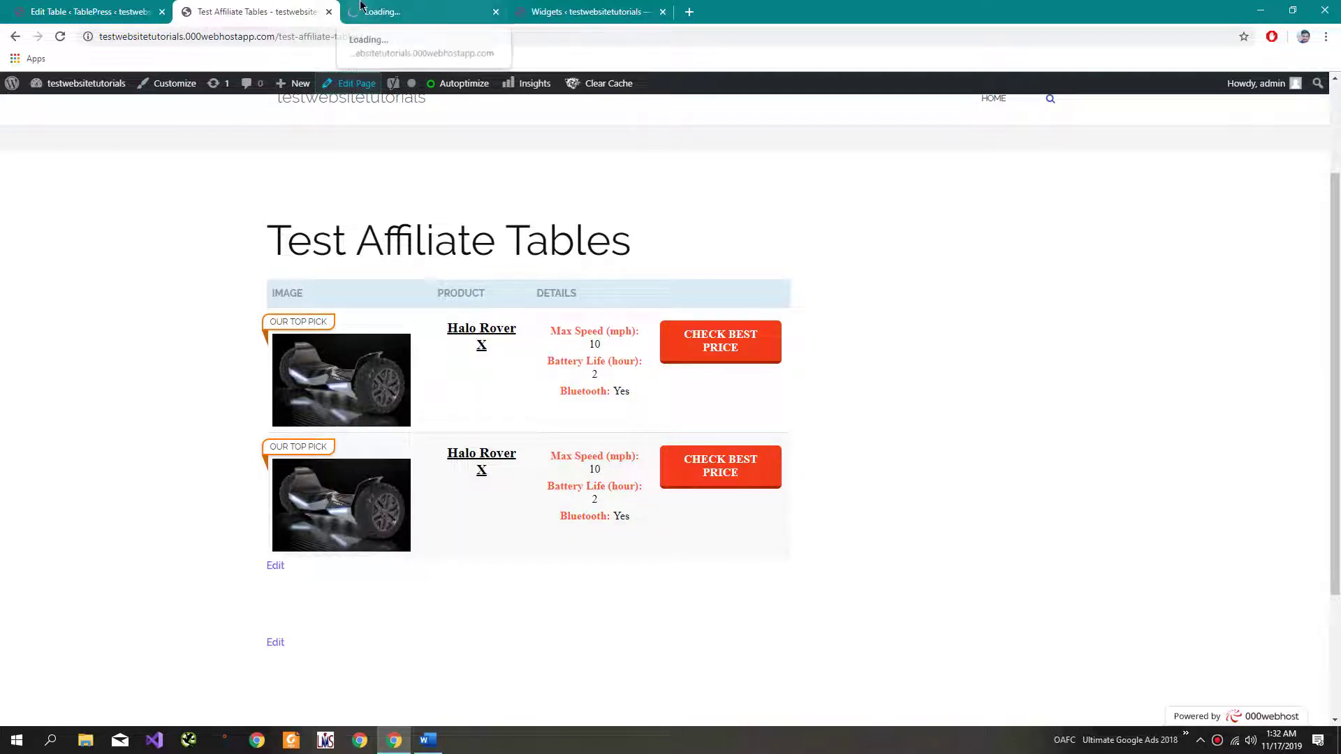
pyautogui.click(360, 7)
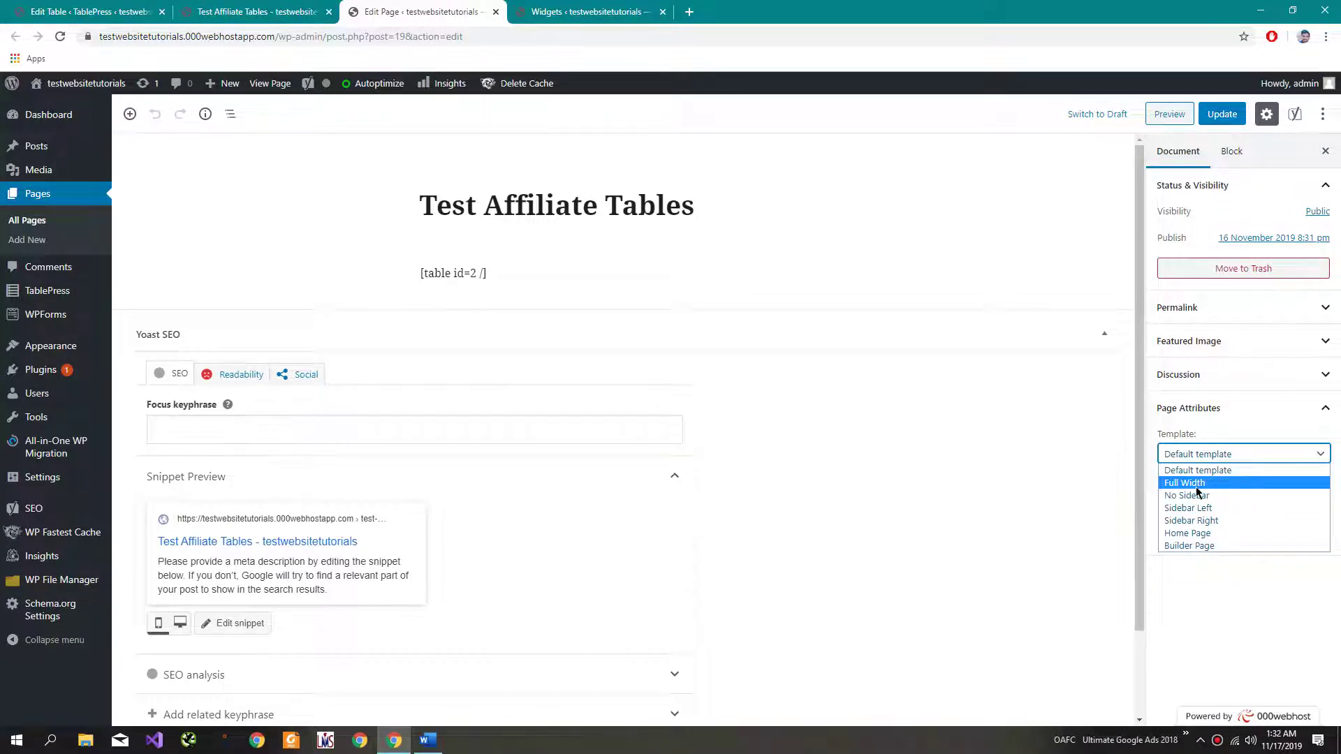
pyautogui.click(1196, 488)
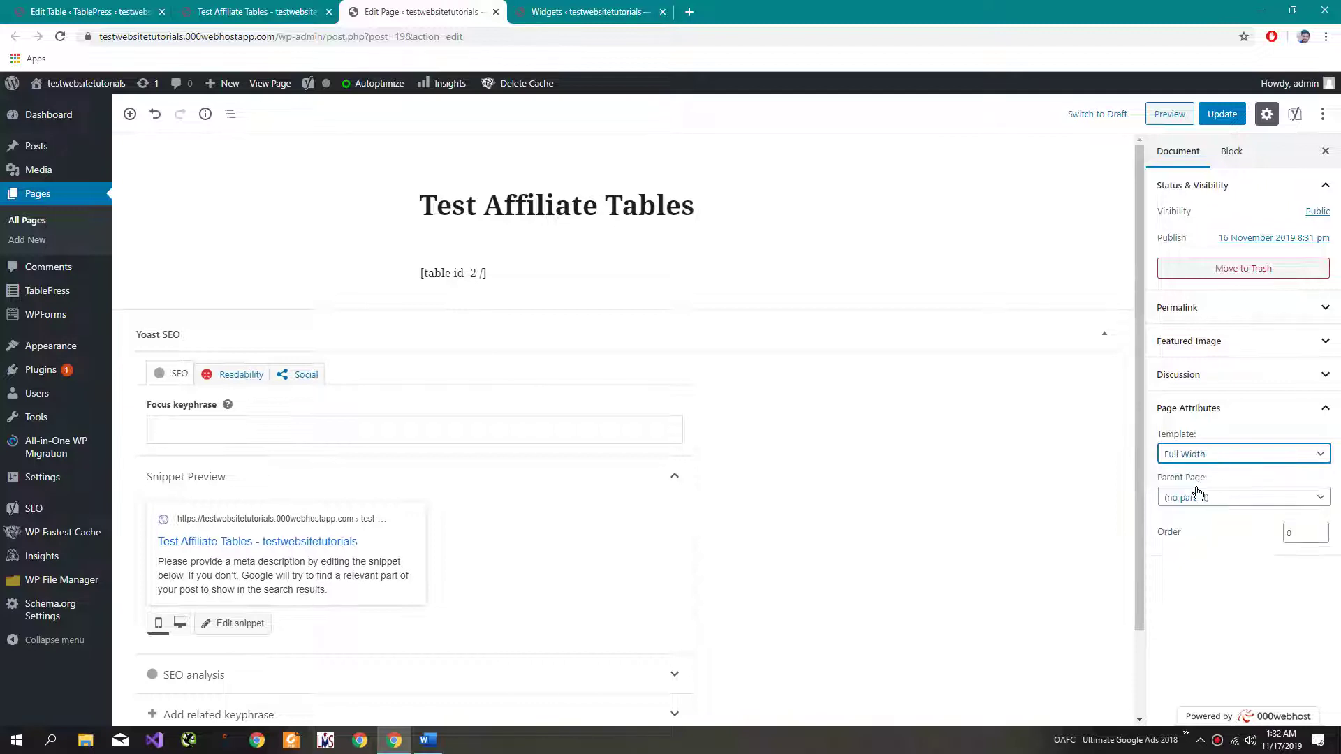
pyautogui.click(1221, 120)
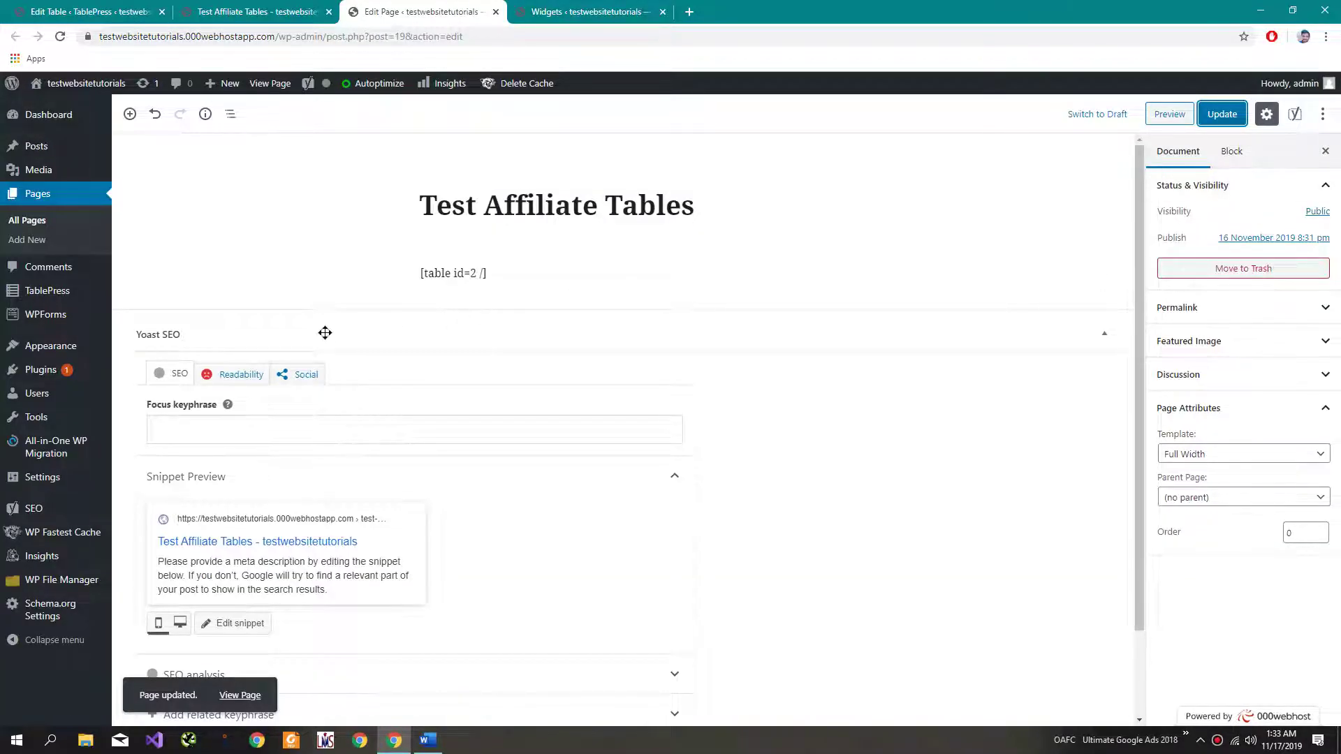
pyautogui.scroll(-2, 303, 520)
# View the live Test Affiliate Tables page showing the full-width affiliate table.
pyautogui.keyDown('ctrl'); pyautogui.click(239, 695); pyautogui.keyUp('ctrl')
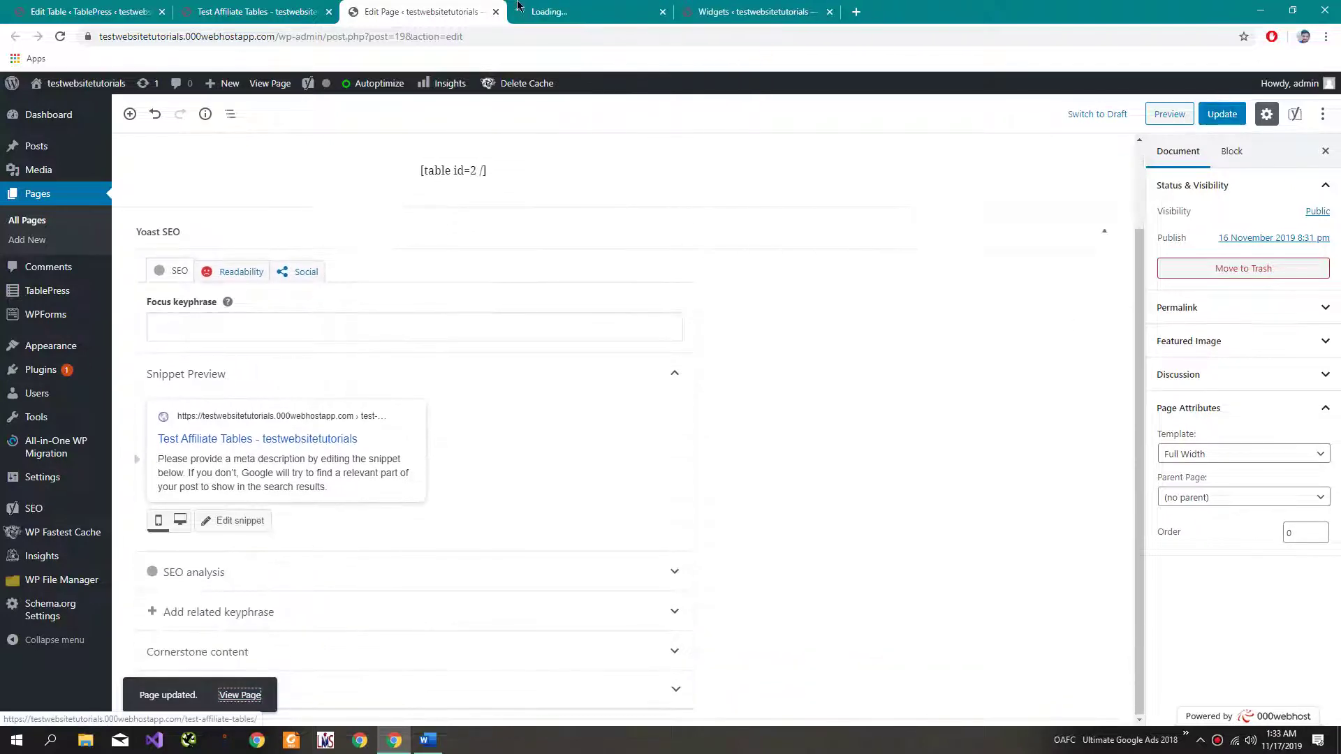
pyautogui.click(538, 8)
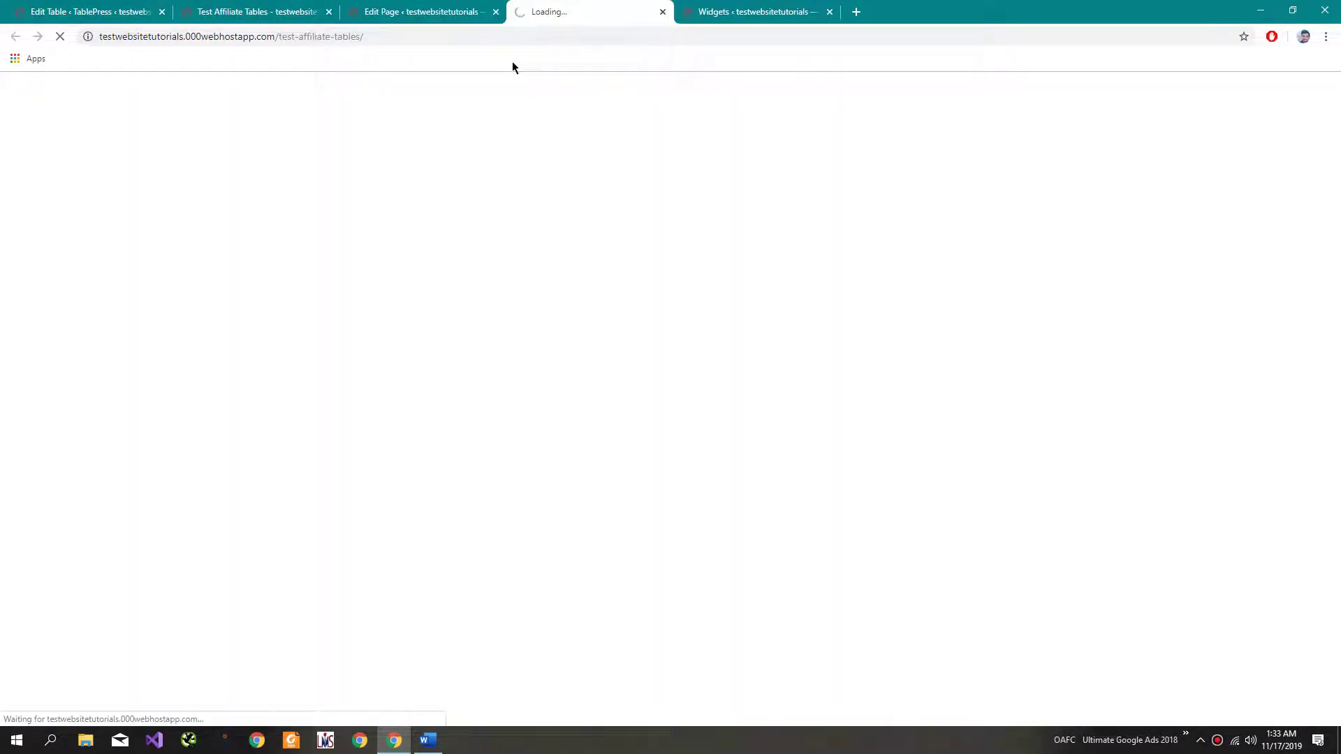
pyautogui.scroll(-4, 585, 254)
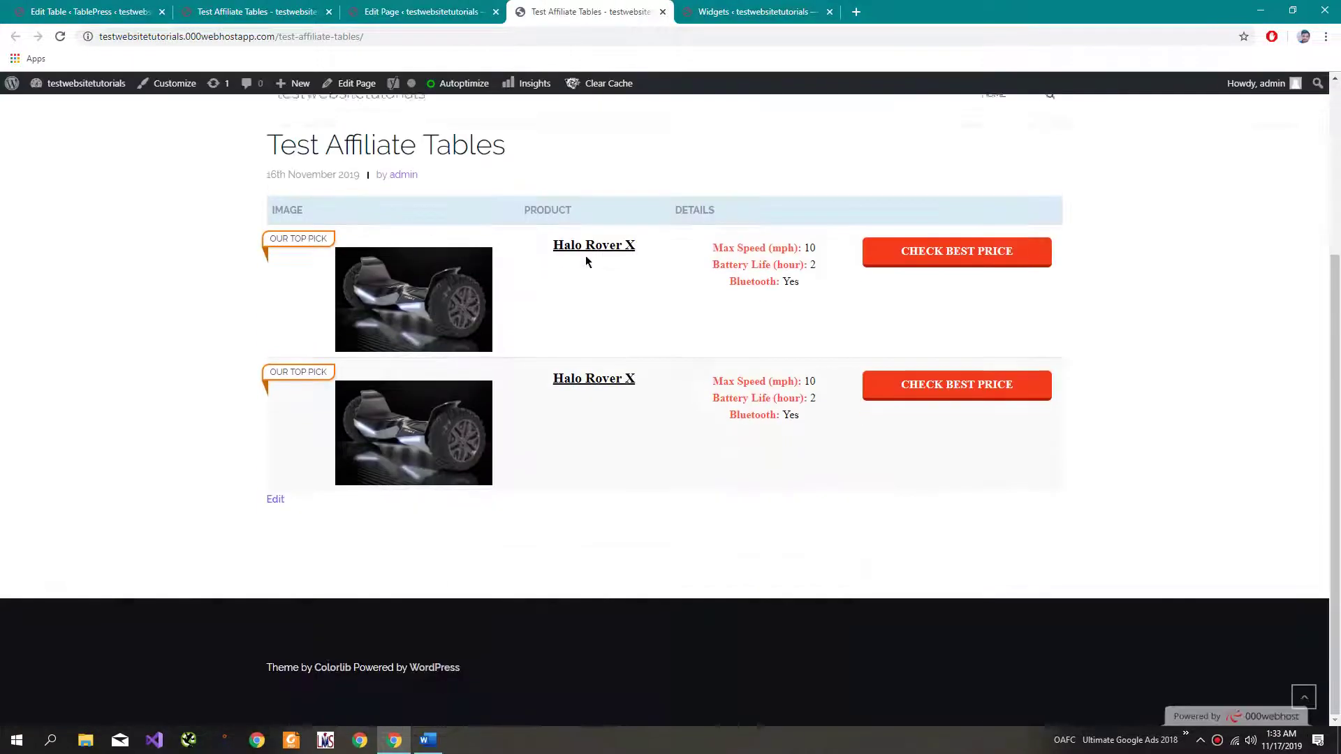
pyautogui.scroll(2, 586, 257)
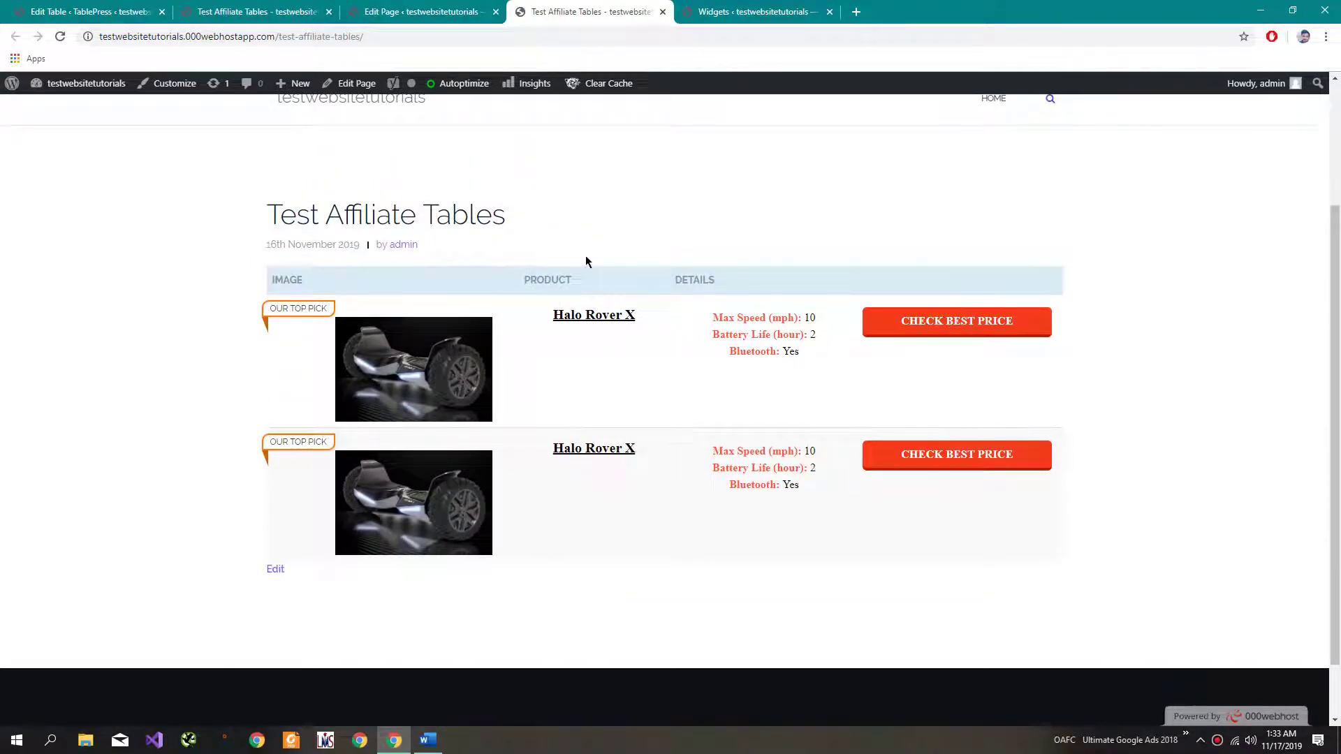
# Check the table in a 400 px mobile preview, then return to the desktop layout.
pyautogui.hotkey('ctrl', 'shift', 'i')
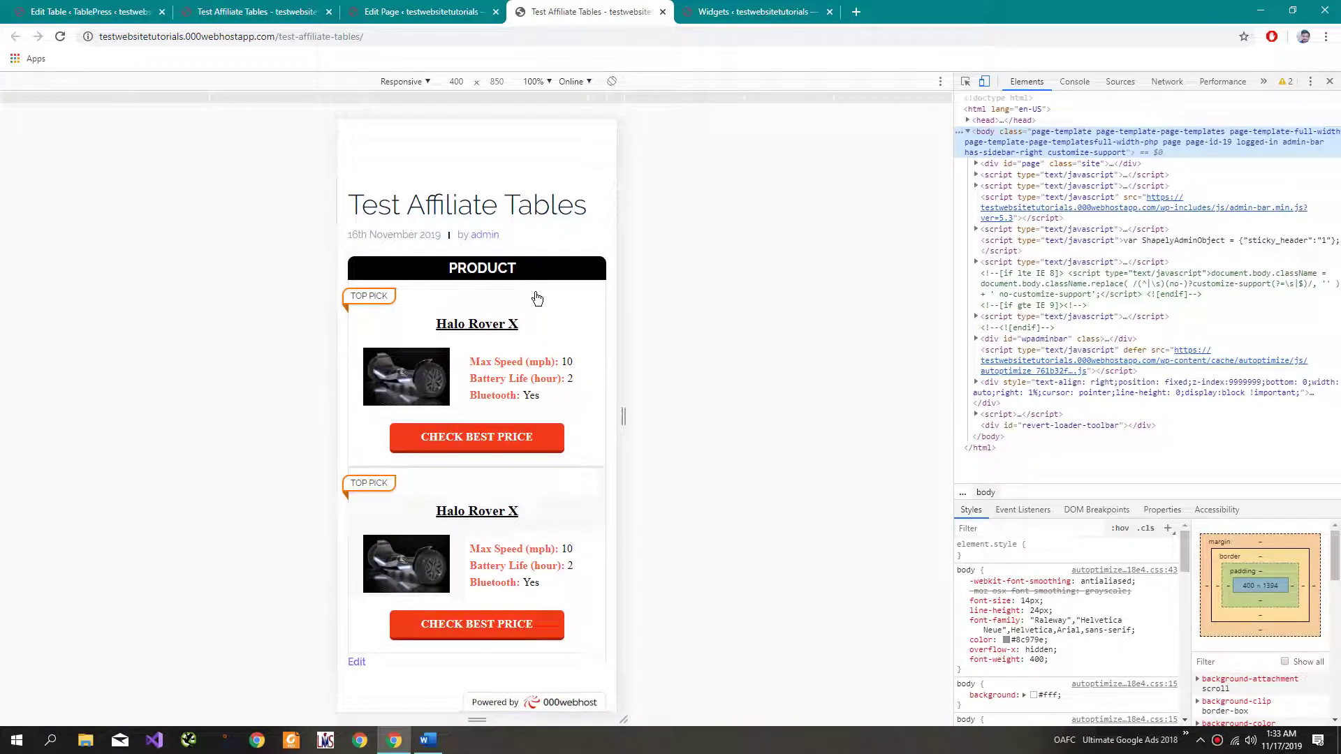
pyautogui.scroll(-3, 536, 299)
pyautogui.scroll(3, 536, 296)
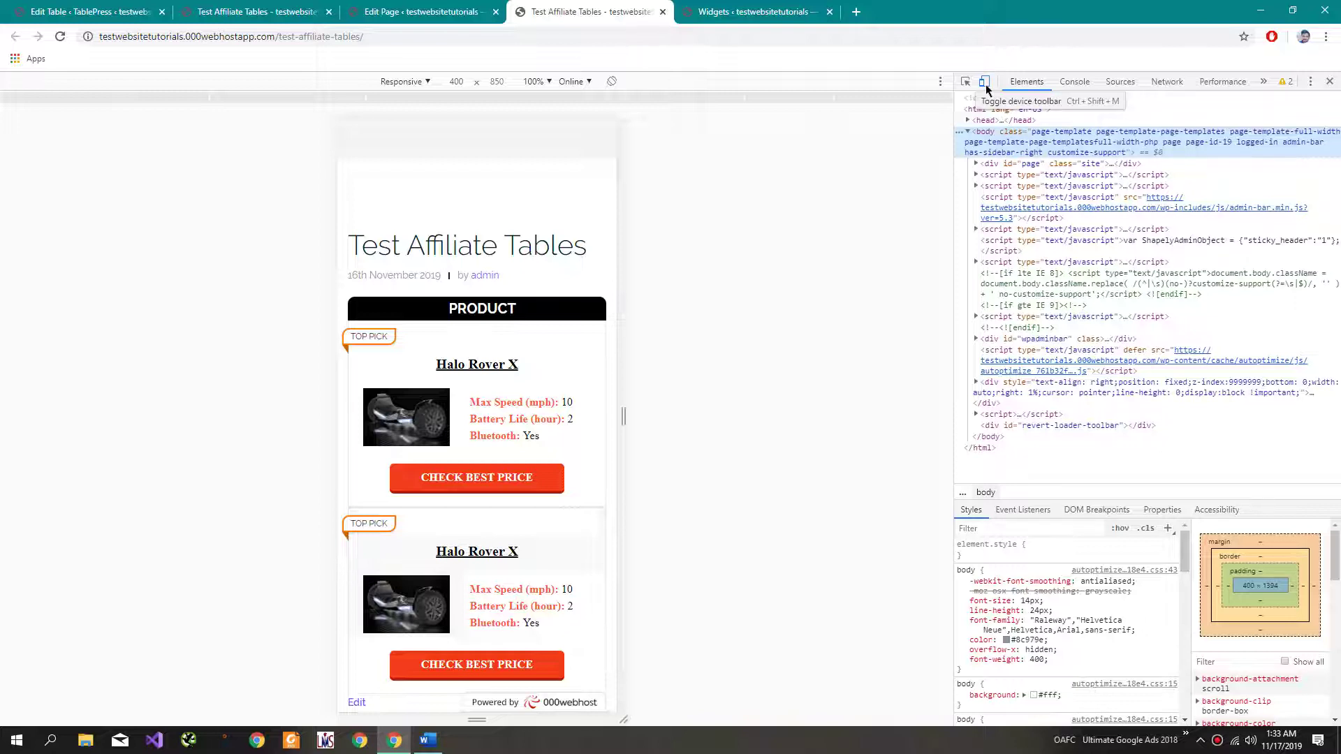
pyautogui.click(986, 84)
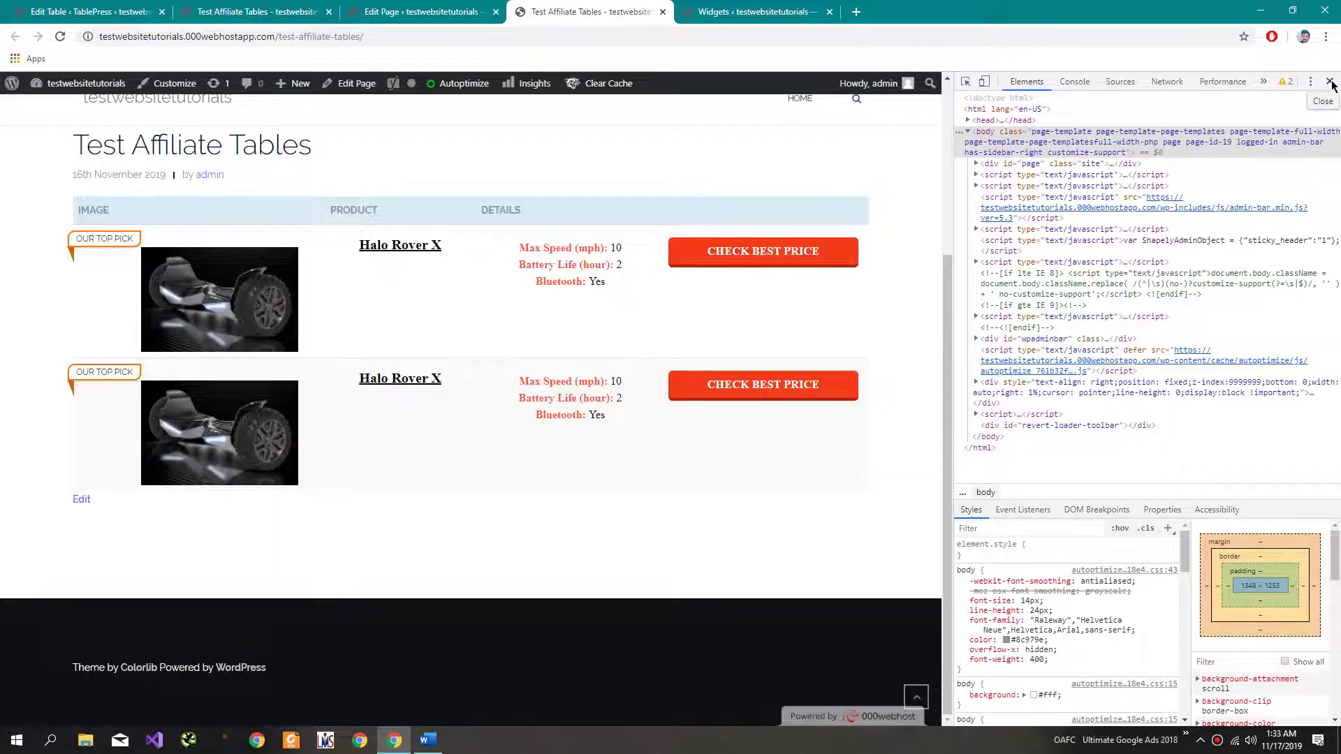
# Go to youtube.com in the current tab.
pyautogui.click(643, 36)
pyautogui.write('y')
pyautogui.press('Return')
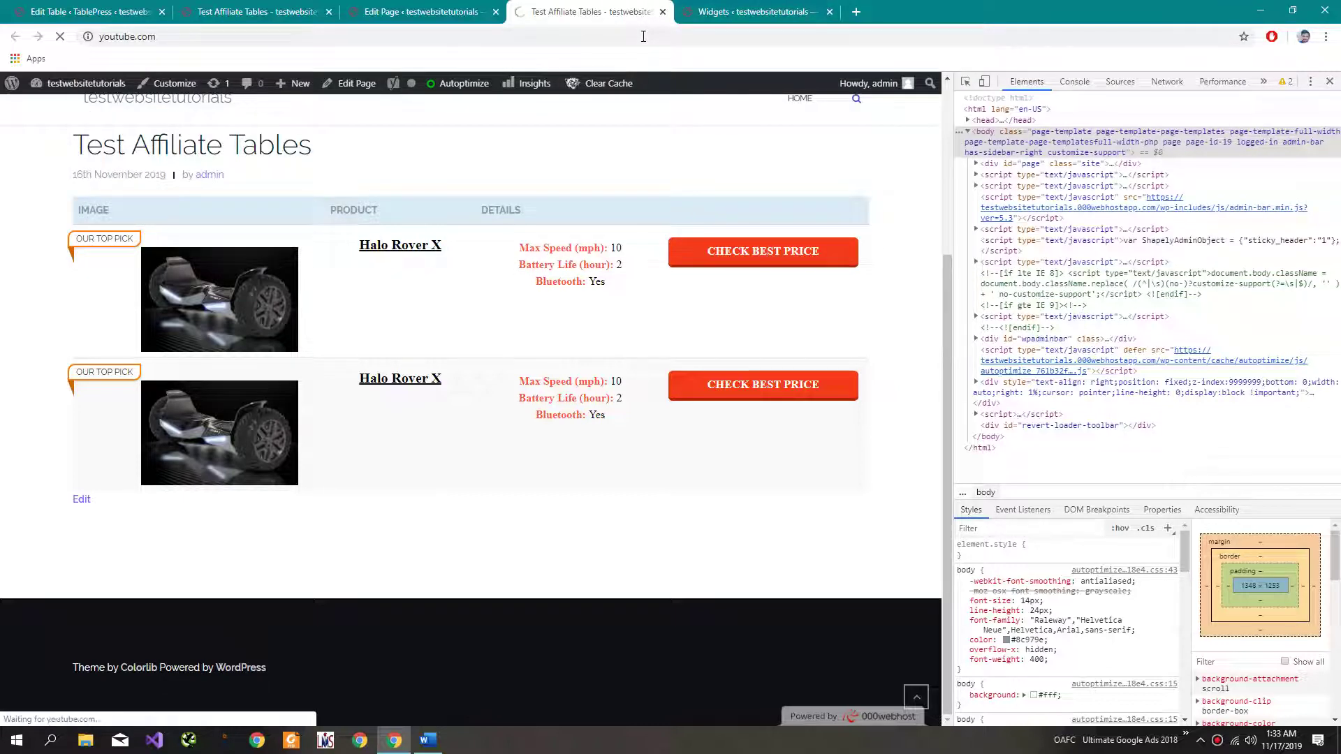